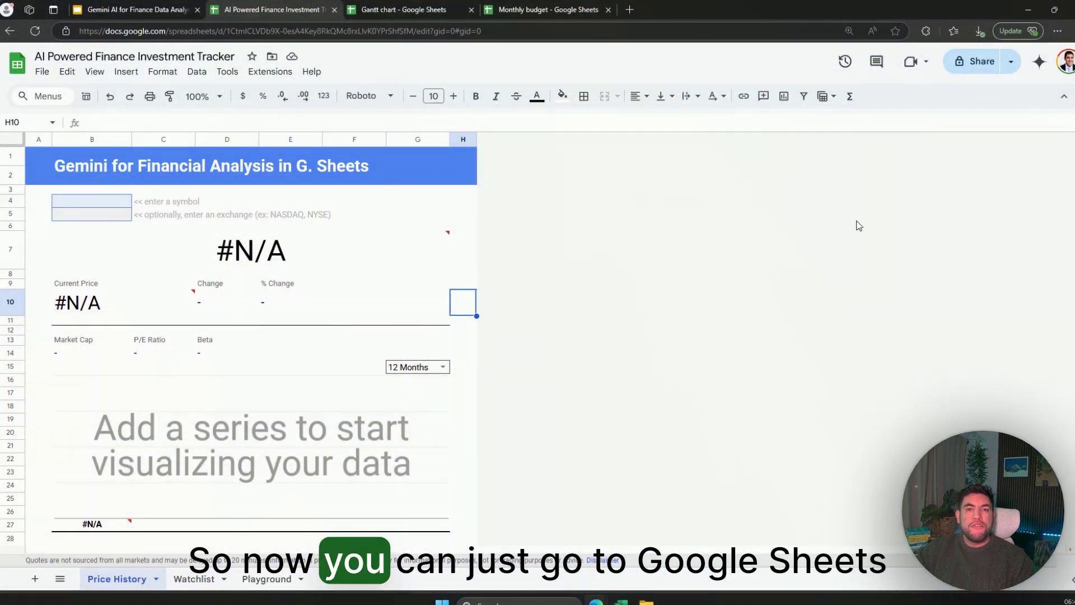
Step: Open the Gemini pane beside the tracker and expand its full sheet summary
left_click(1038, 62)
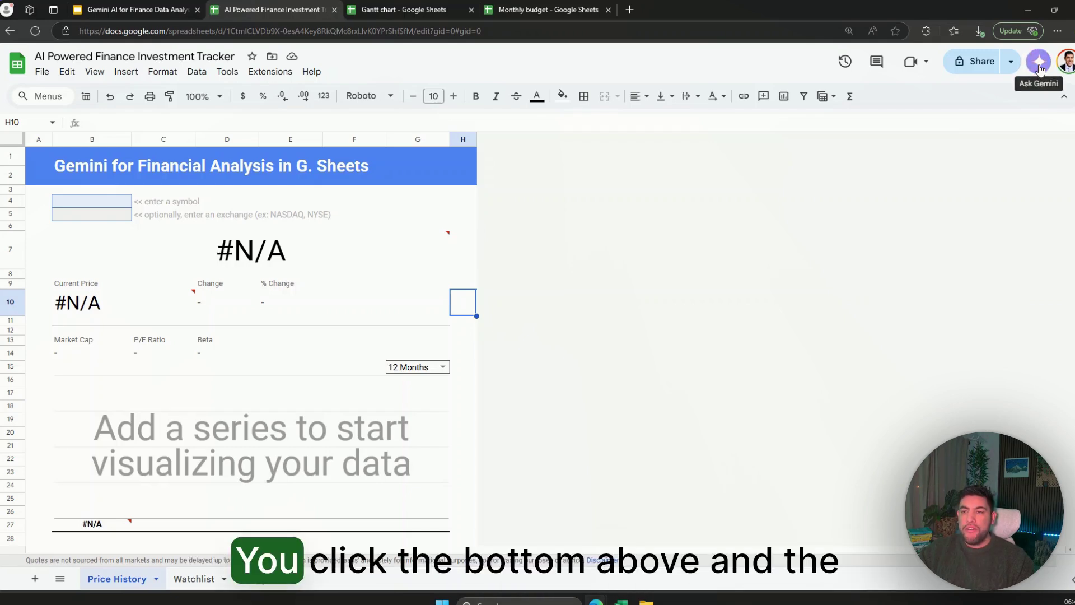
left_click(1040, 70)
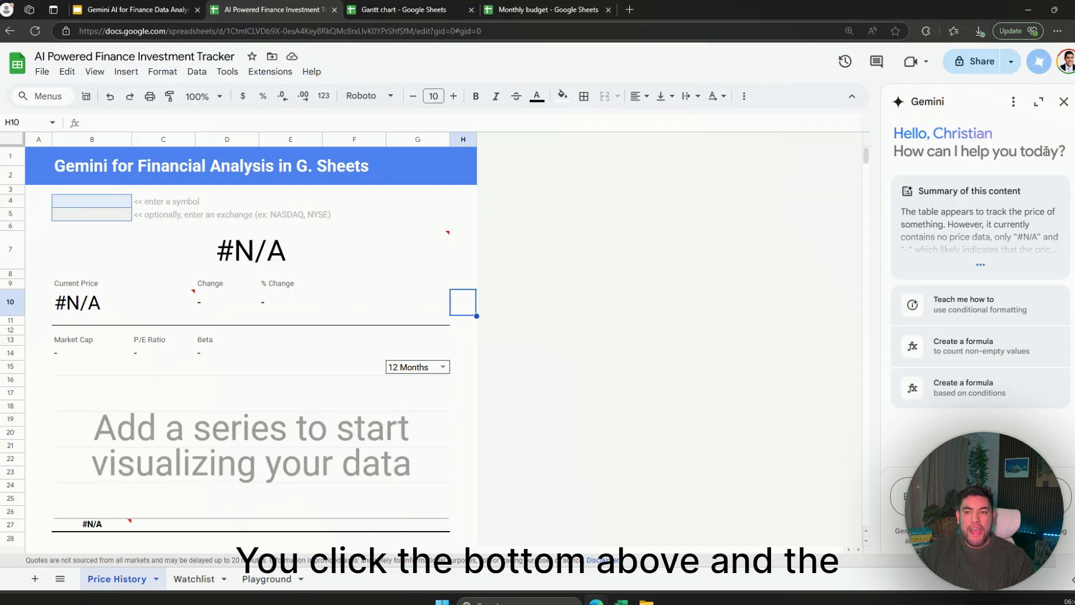
left_click(983, 268)
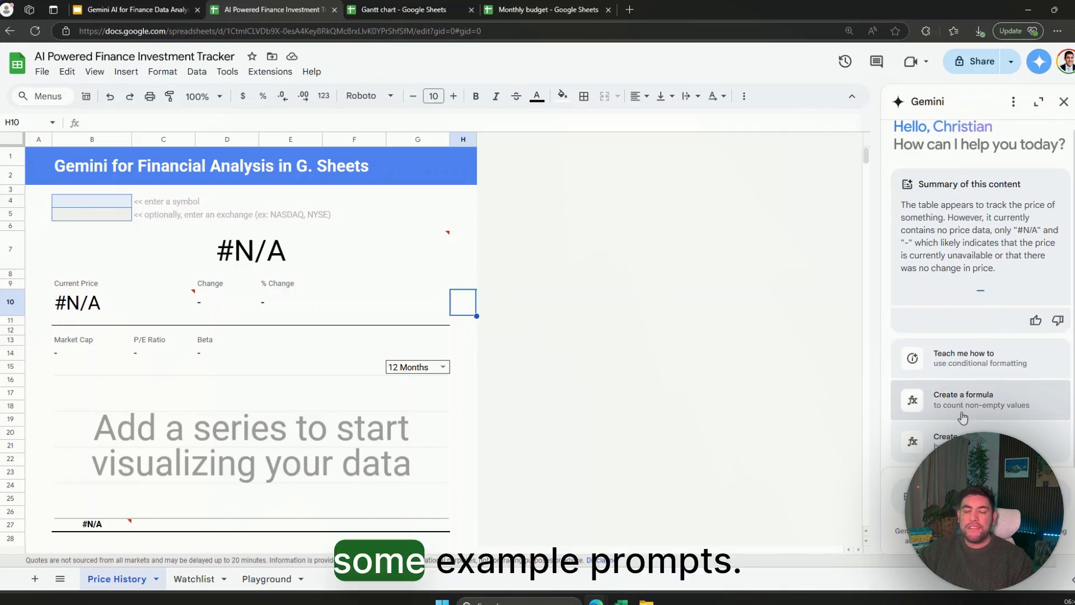
left_click(904, 493)
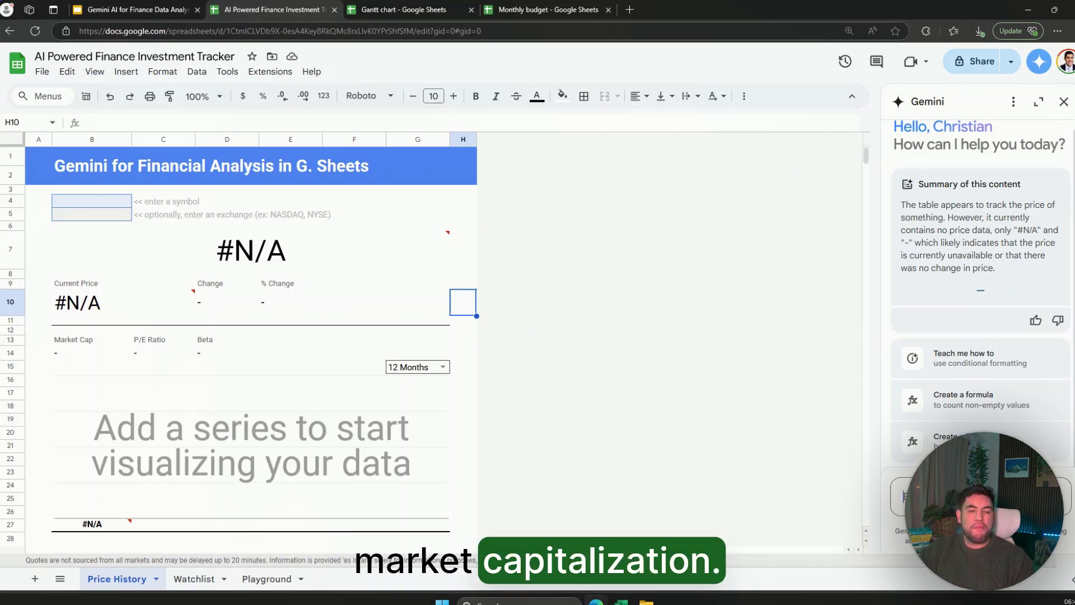
Step: Ask Gemini for a market cap formula and compare its =GOOGLEFINANCE("A2","marketcap") suggestion with B14
key("Return")
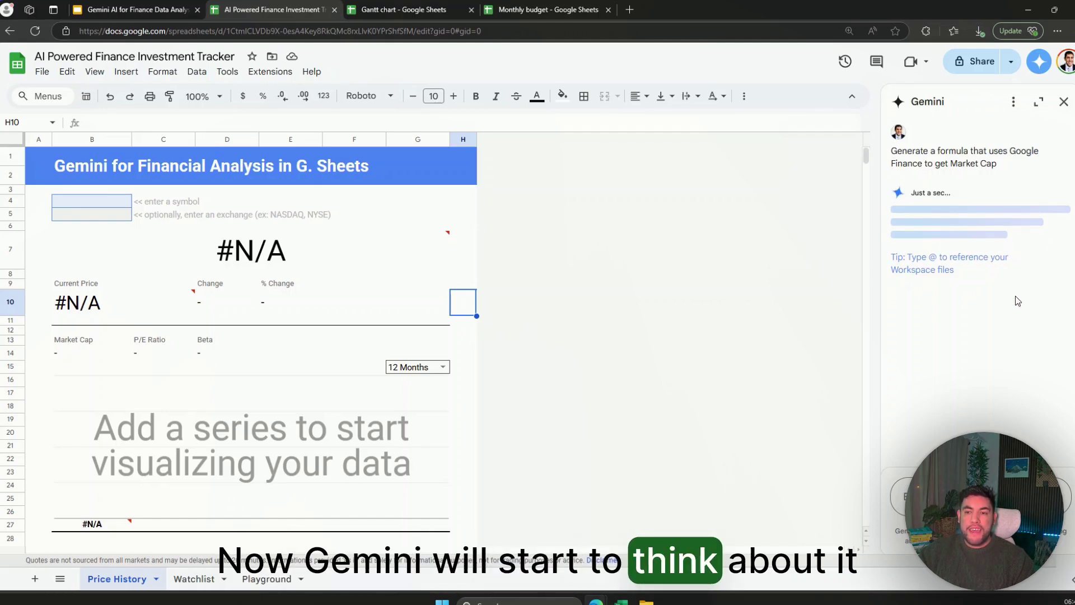
left_click(82, 354)
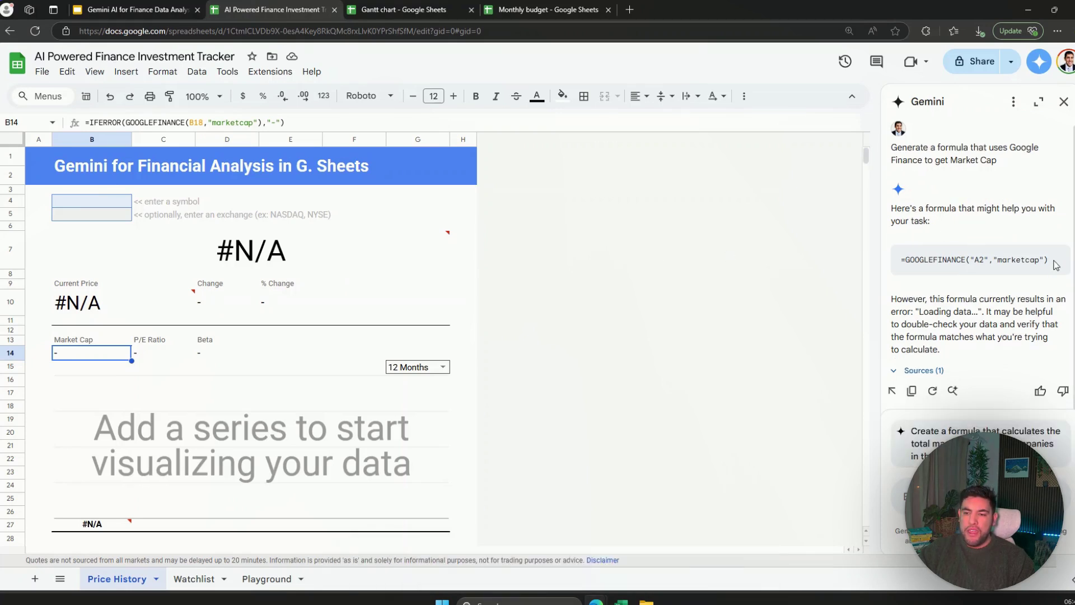
left_click_drag(1056, 265, 895, 262)
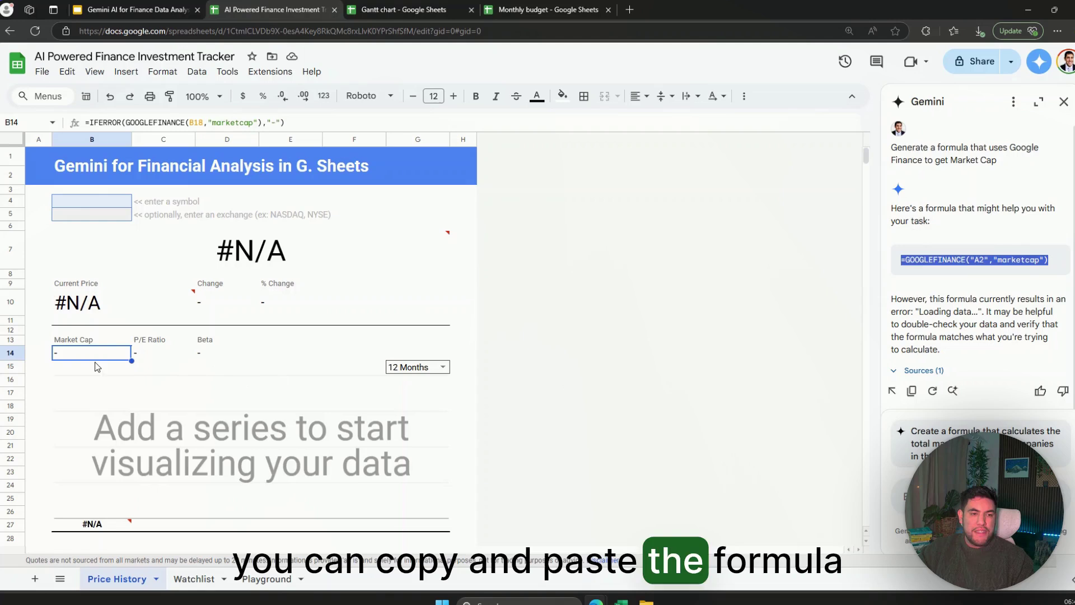
left_click(95, 354)
left_click(463, 273)
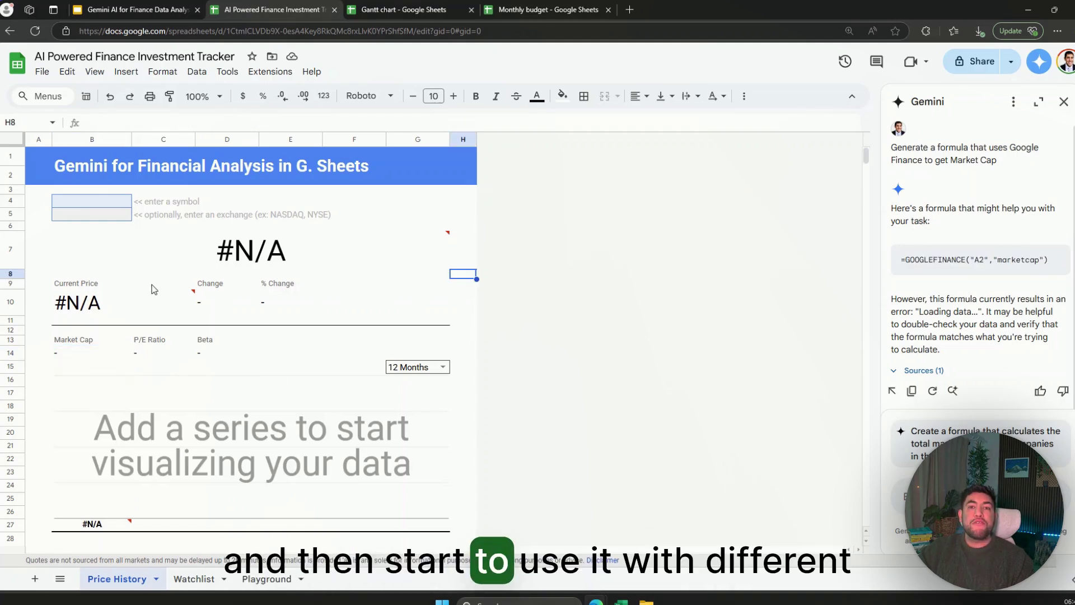
Step: Set the tracked symbol in B4 to GOOG and check the P/E and Beta formulas
left_click(104, 208)
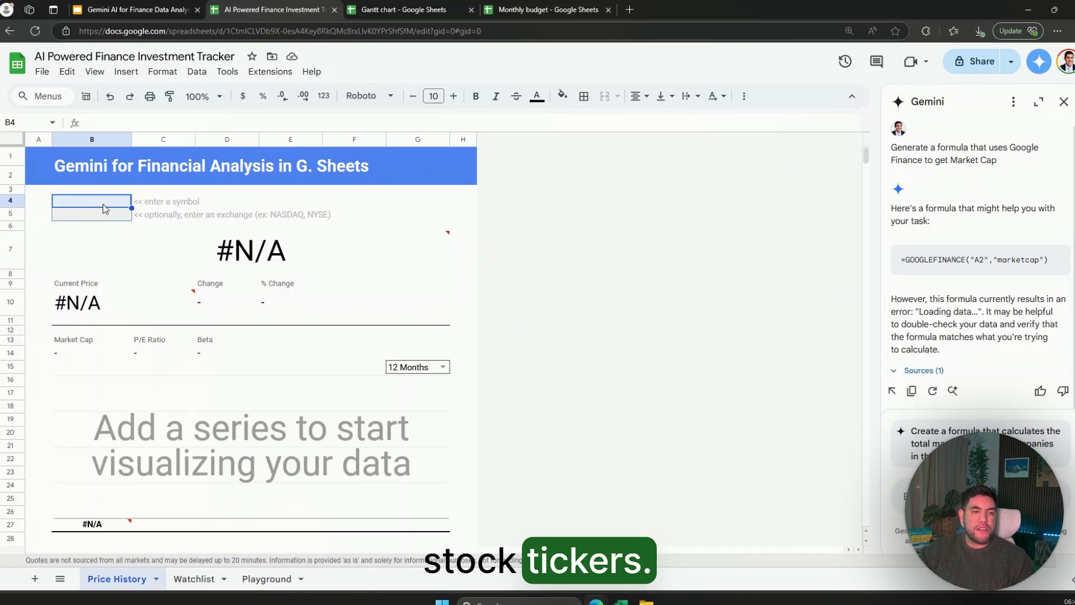
type("GOOG")
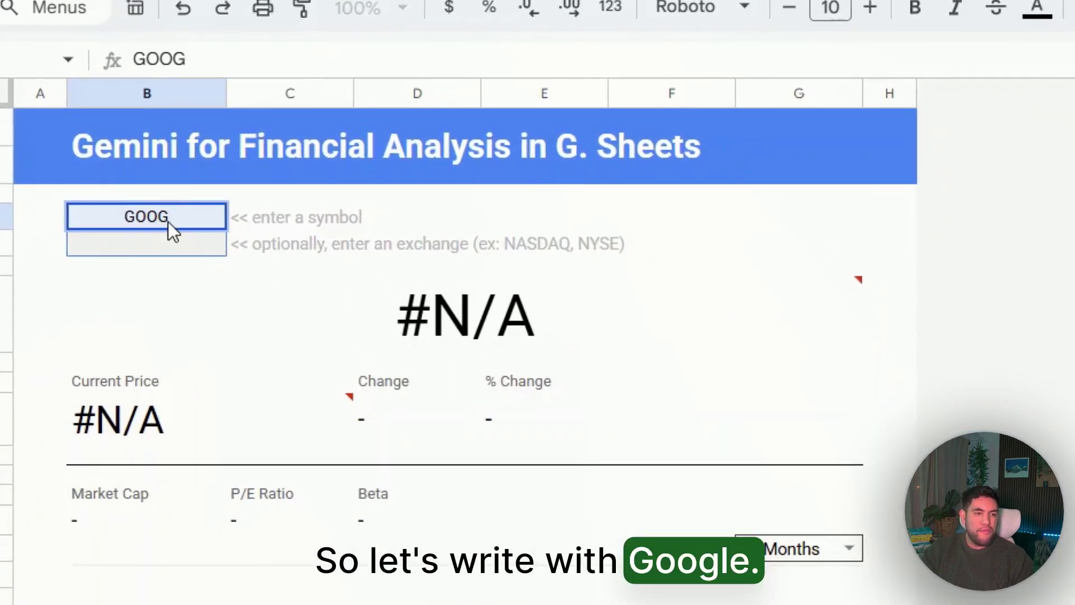
key("Return")
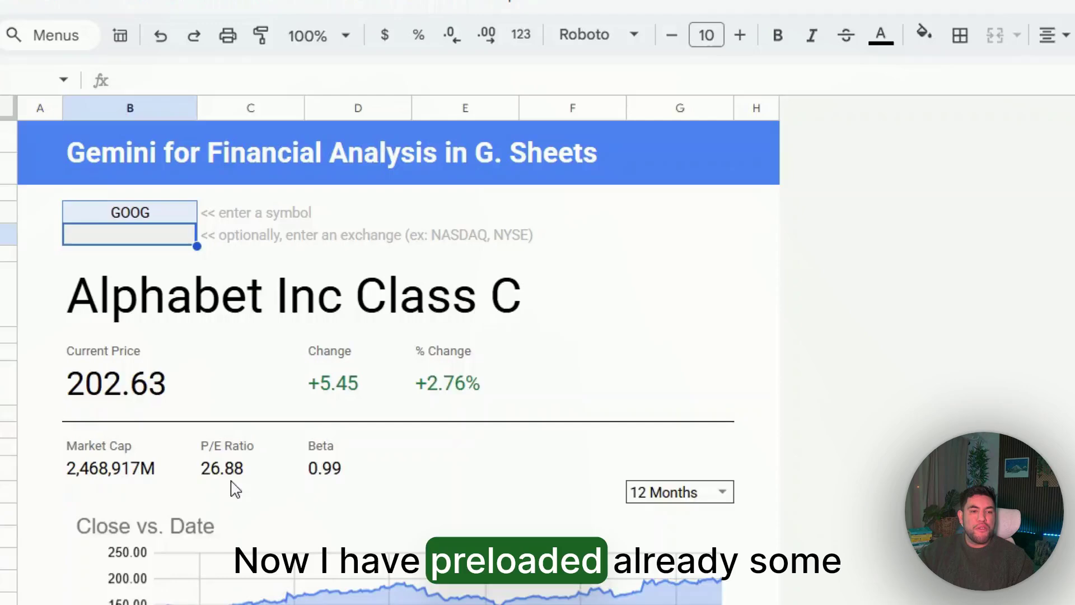
left_click(240, 470)
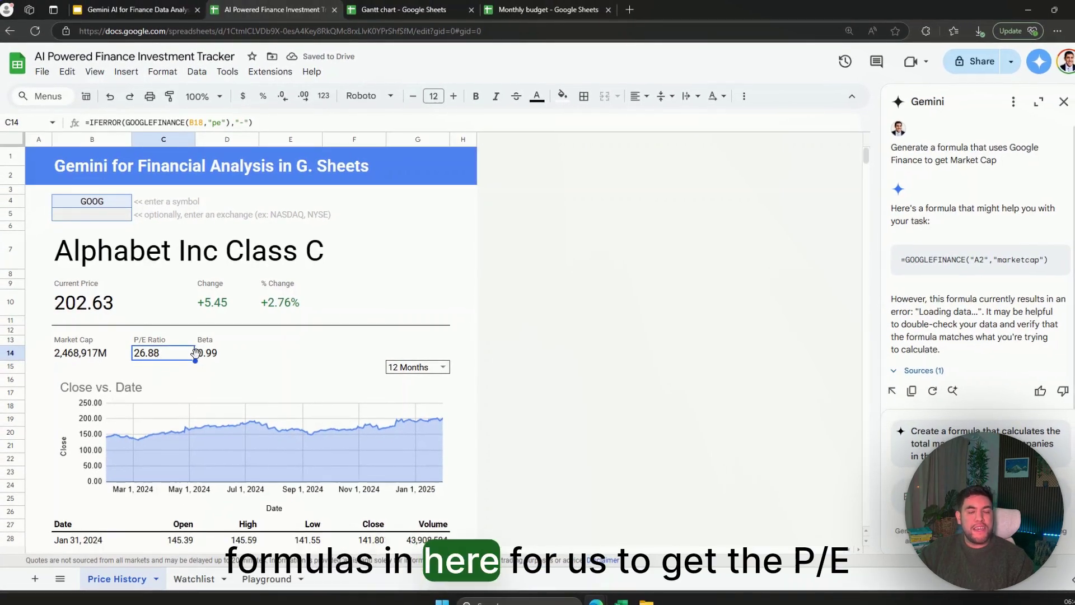
left_click(218, 355)
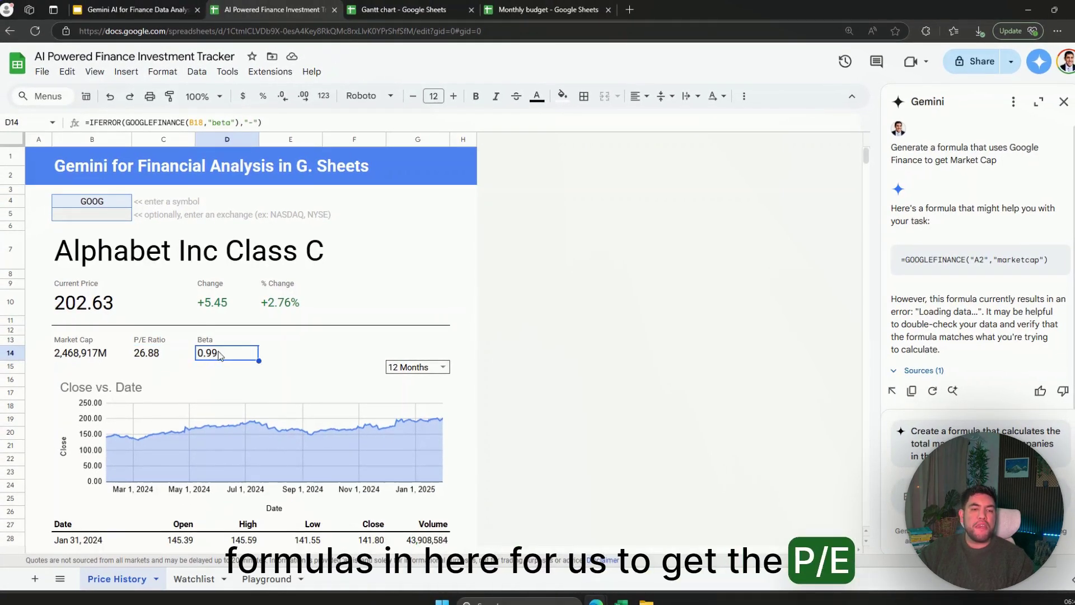
Step: Switch the G15 chart period to 3 Months, then back to 12 Months
scroll(504, 331, "down", 2)
left_click(442, 314)
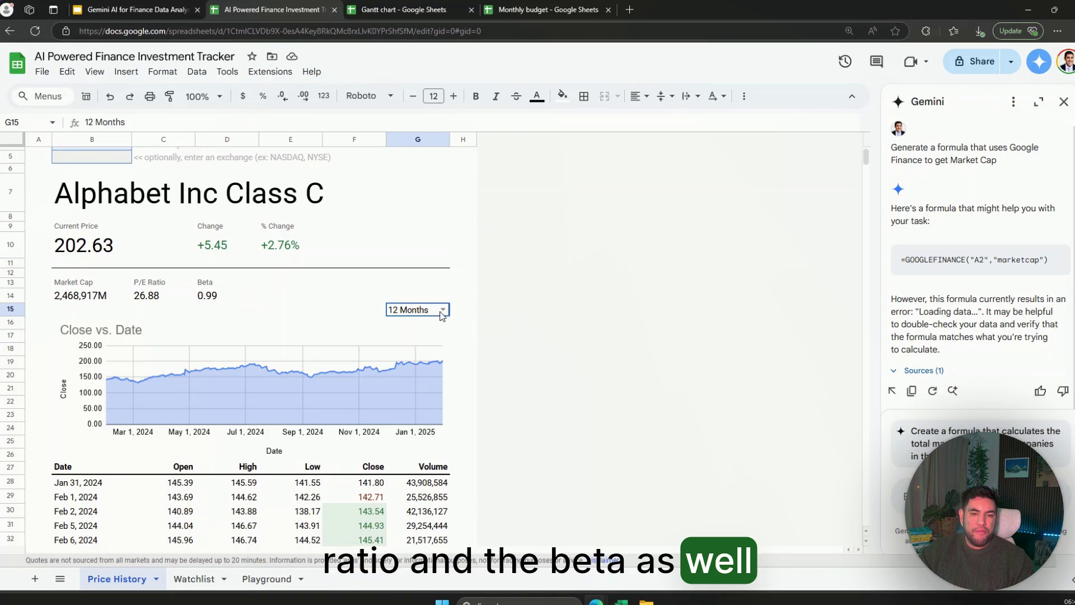
left_click(442, 312)
left_click(429, 342)
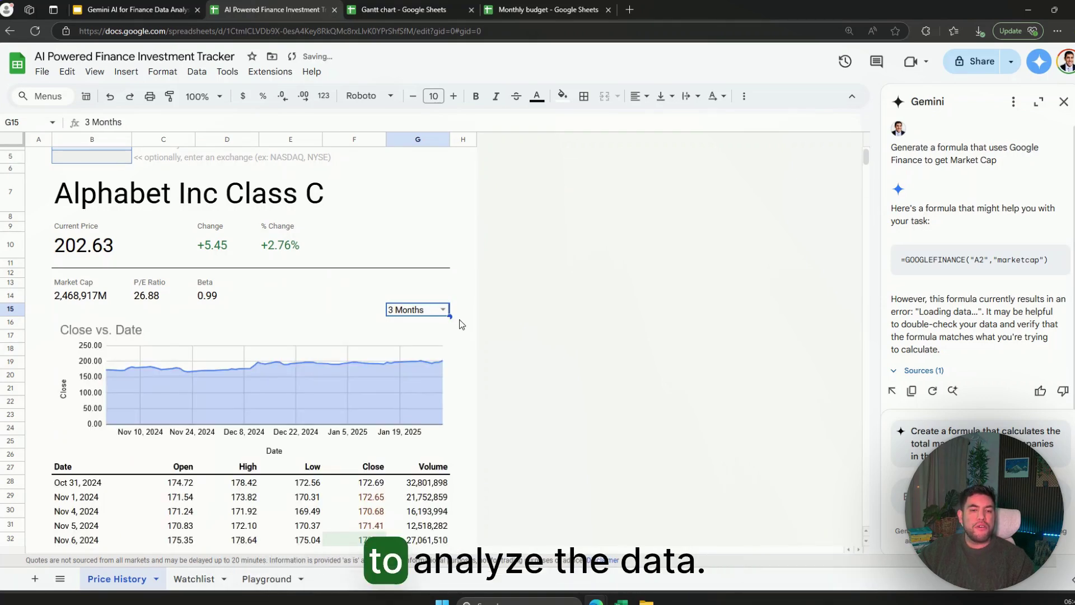
left_click(443, 309)
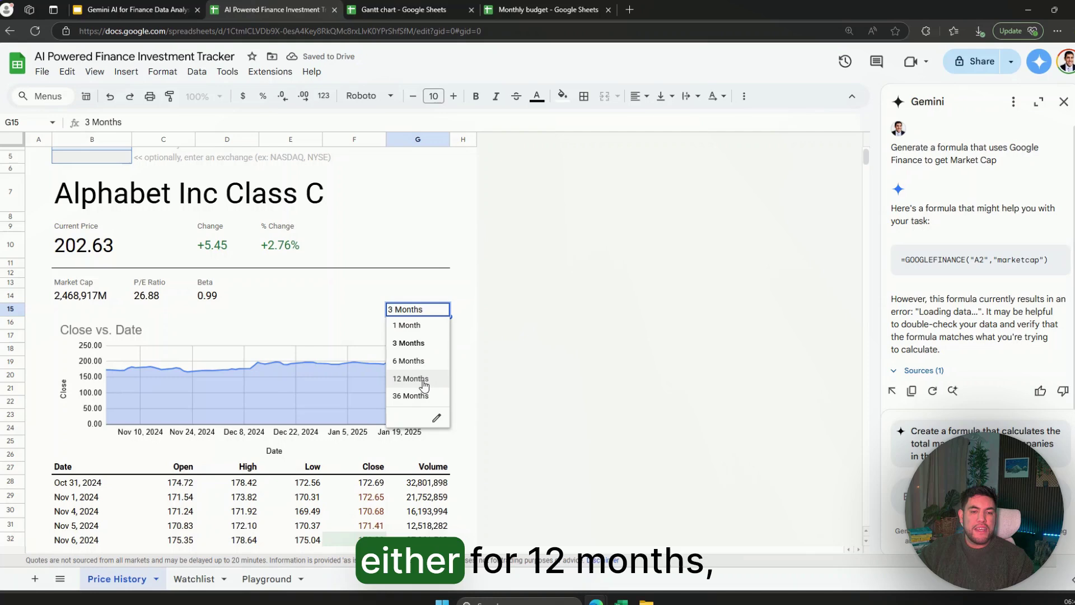
left_click(424, 380)
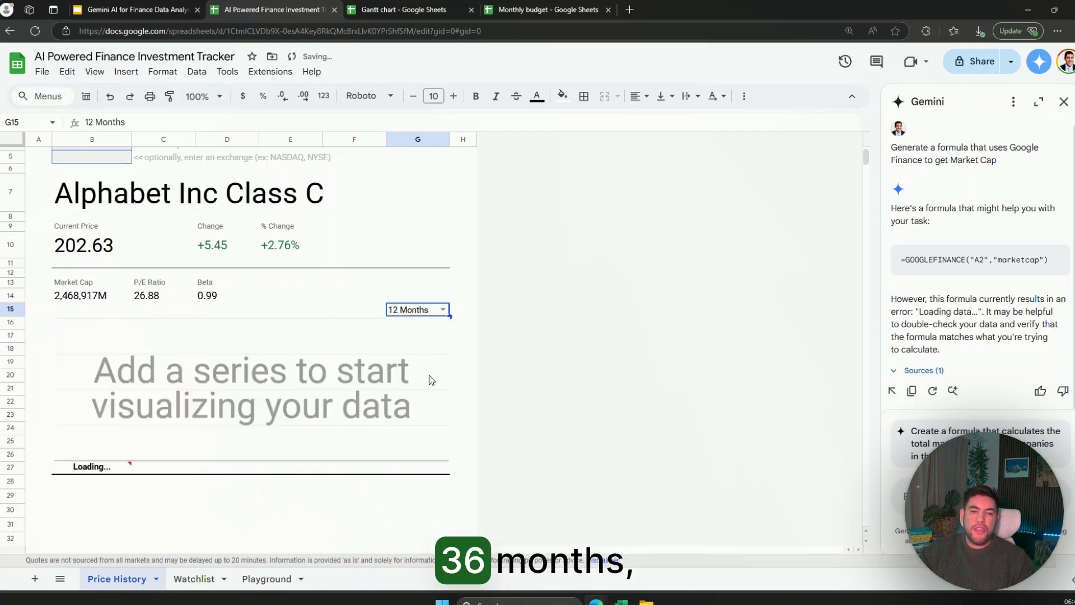
scroll(499, 341, "down", 5)
scroll(500, 341, "up", 8)
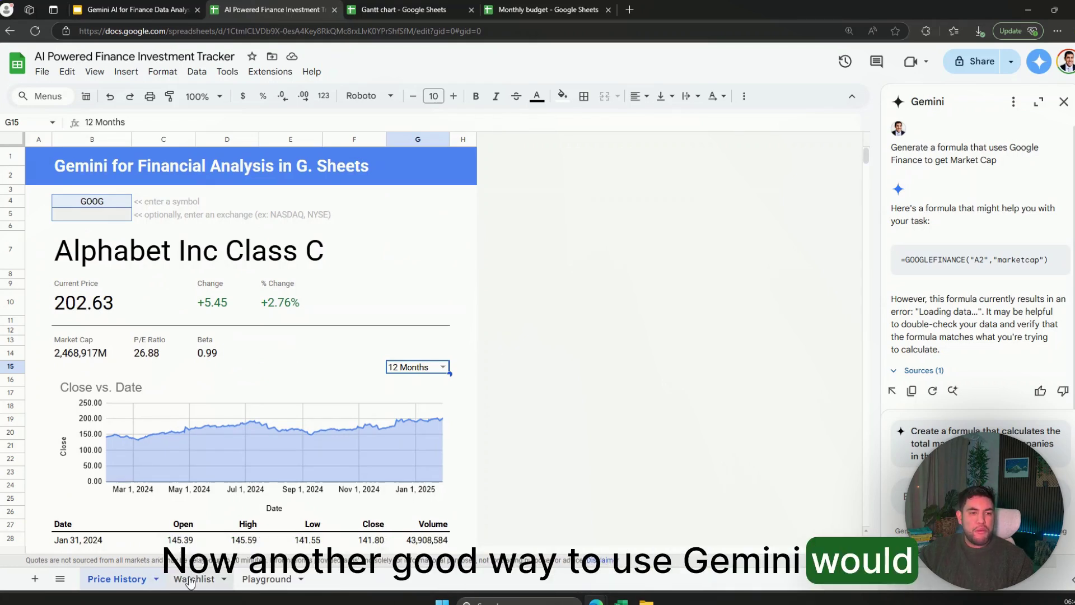
Step: On the Watchlist sheet, ask Gemini 'What are stock tickers similar to GOOG?'
left_click(191, 579)
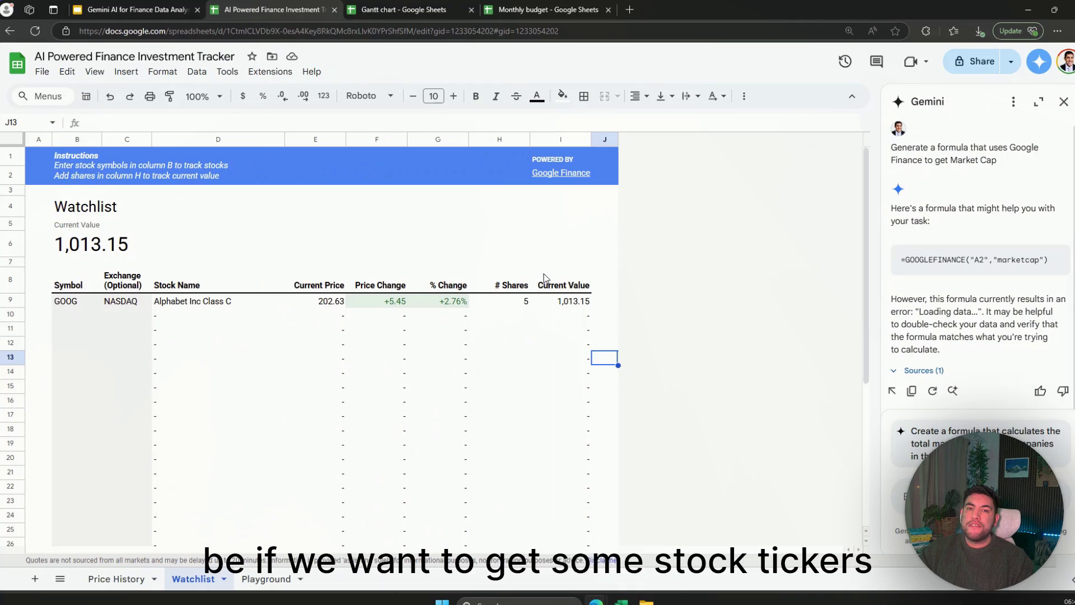
left_click(71, 305)
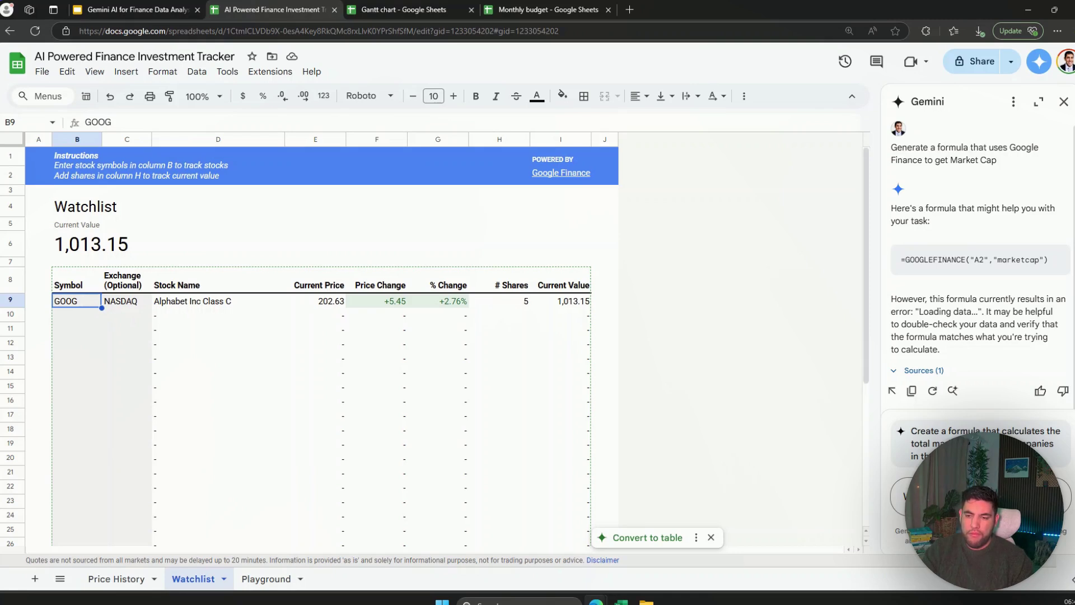
key("Return")
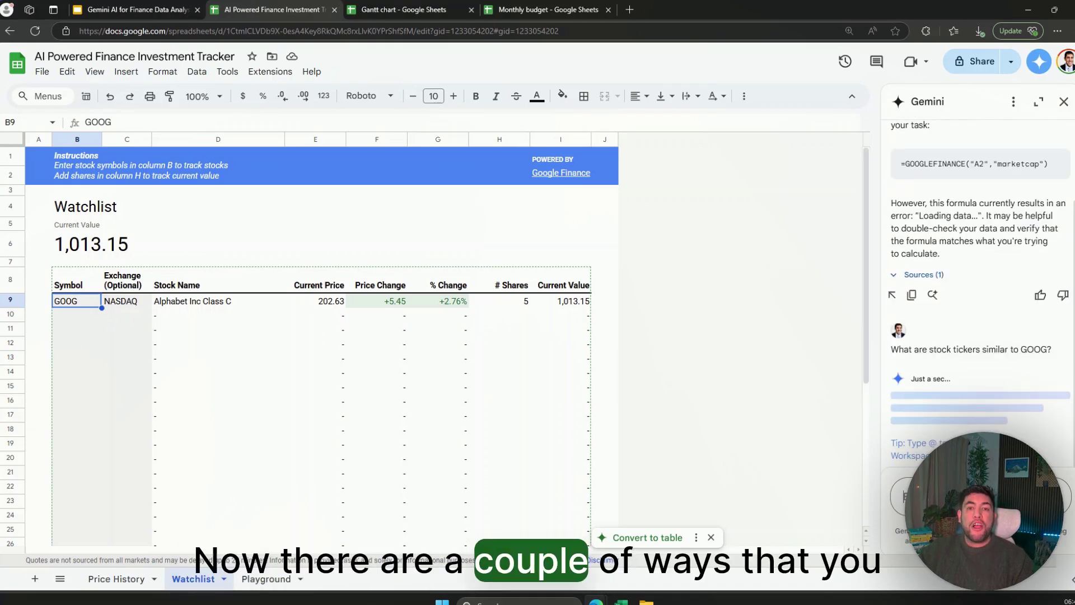
left_click(178, 360)
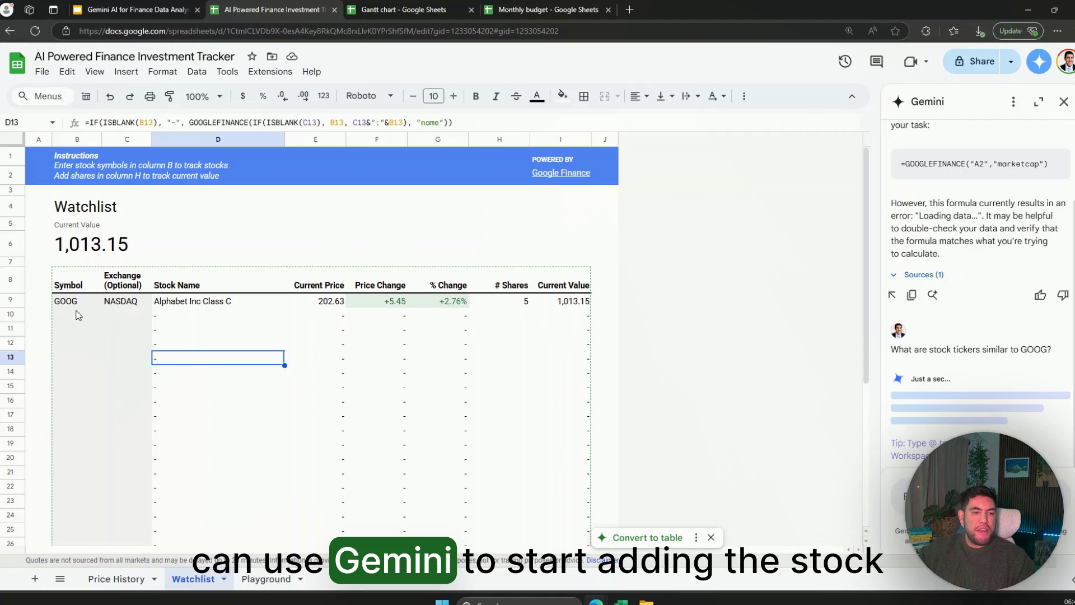
left_click(84, 317)
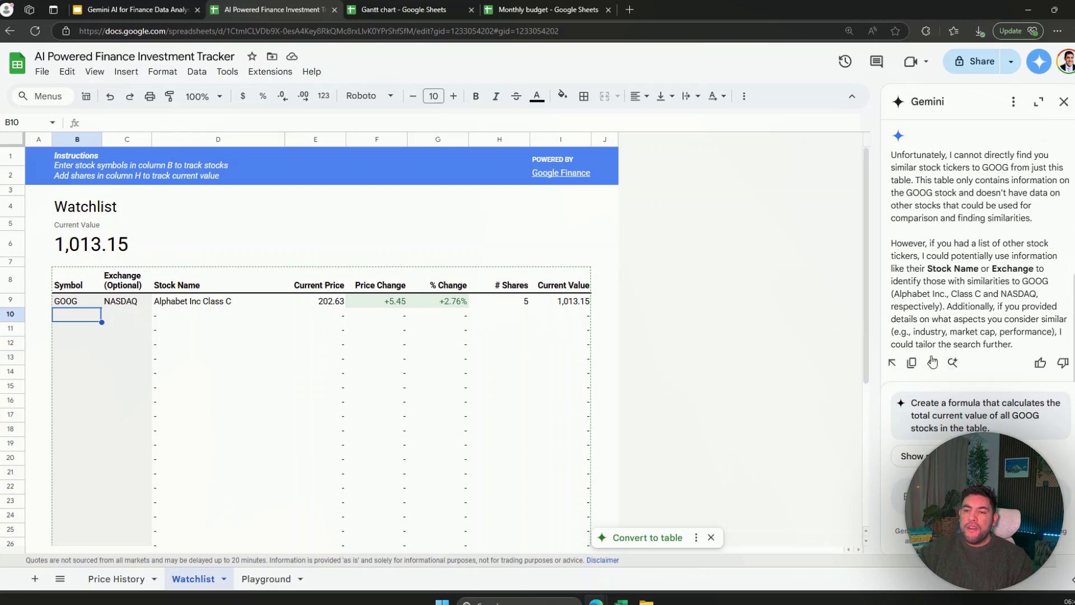
scroll(970, 293, "up", 1)
scroll(973, 291, "down", 1)
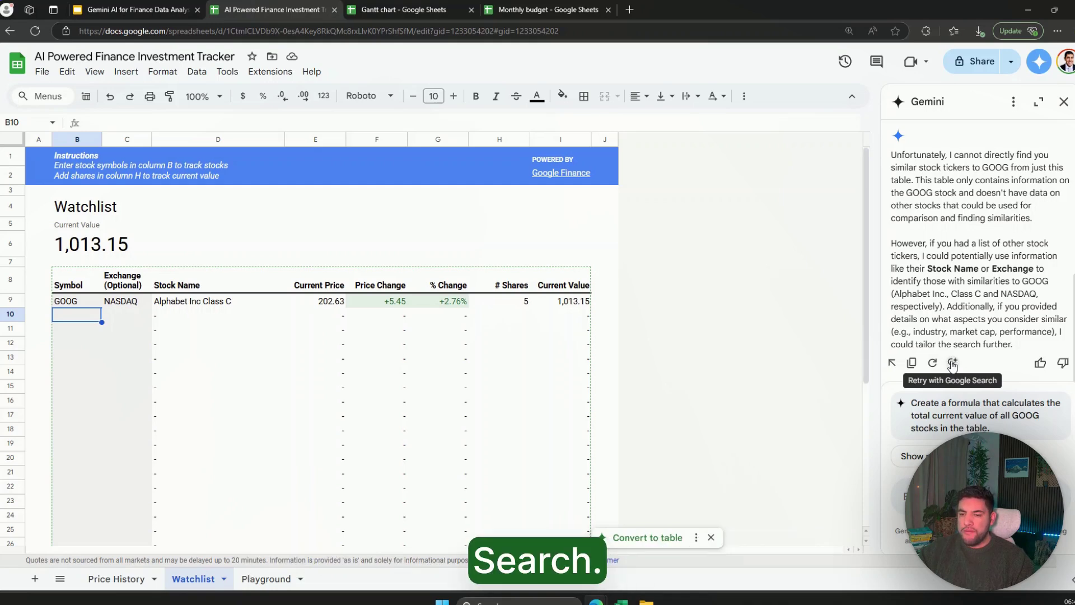
Step: Retry Gemini with Google Search, then add AMZN, AAPL, META and MSFT as Watchlist symbols
left_click(952, 363)
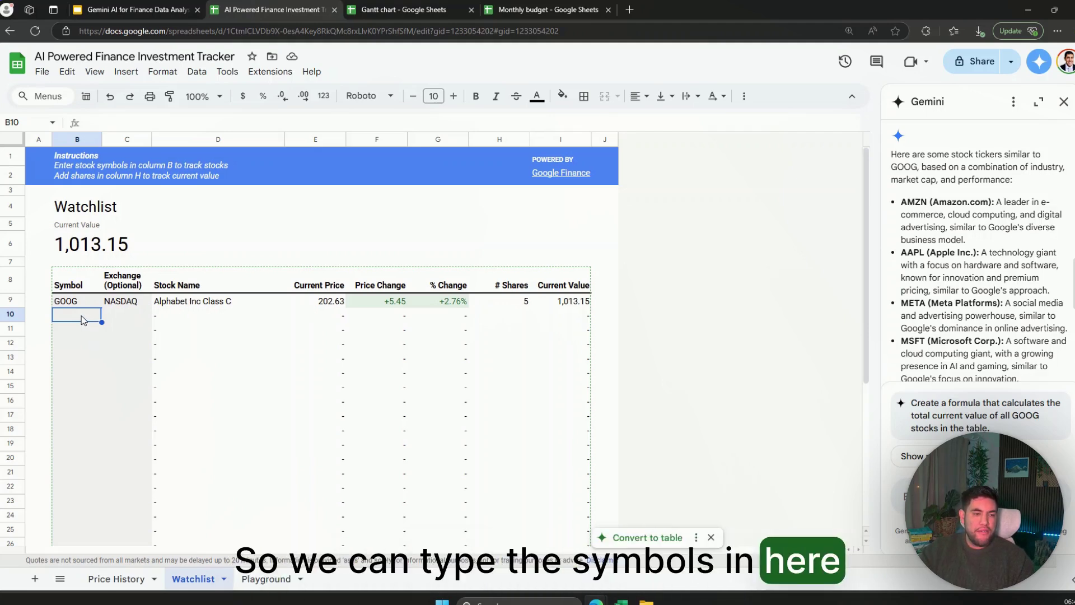
type("AM")
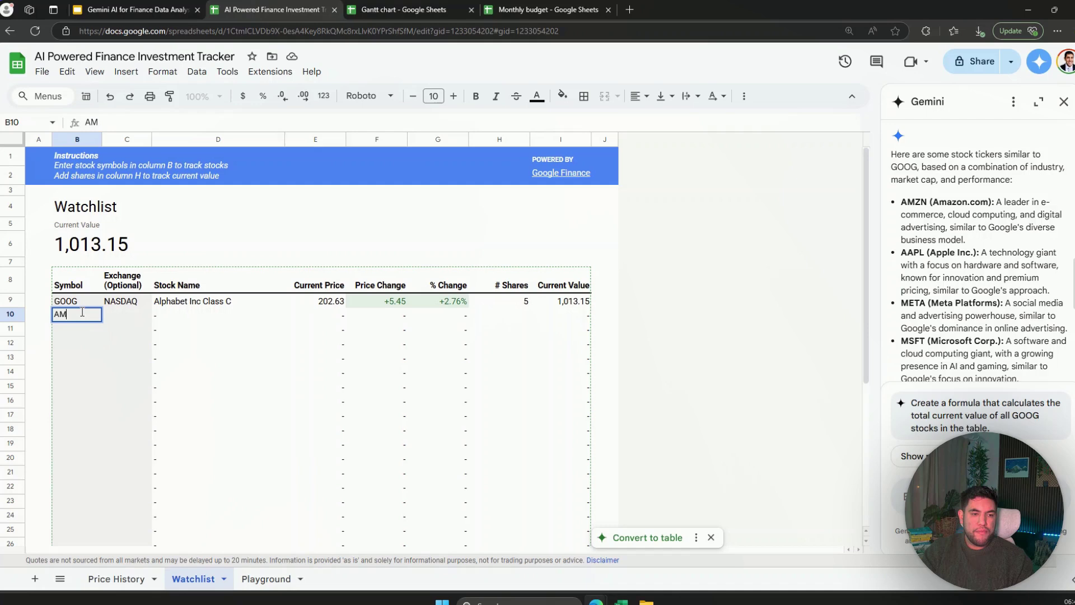
type("ZN")
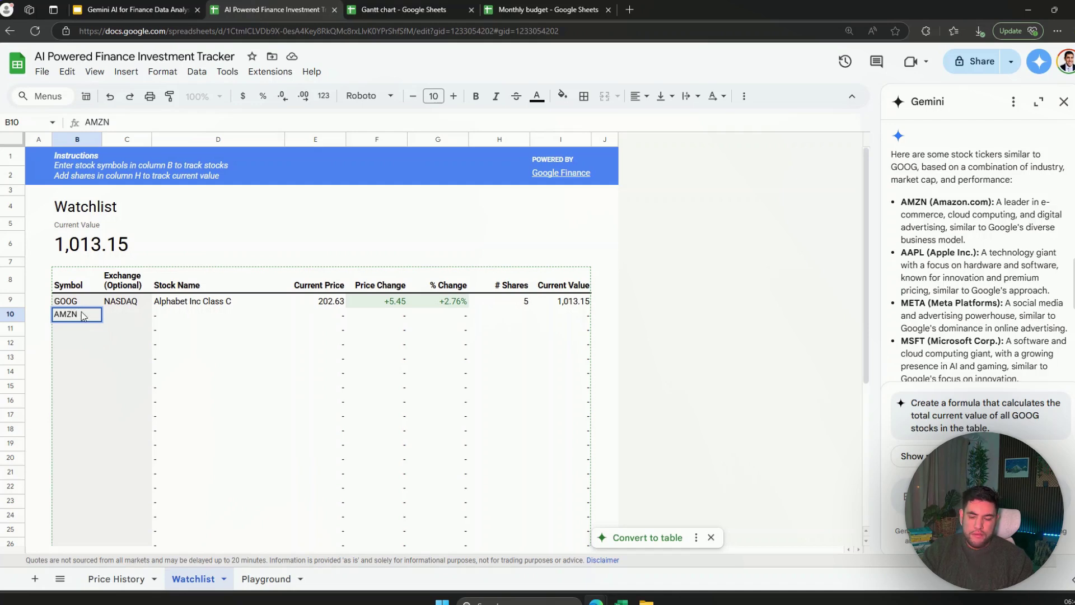
key("Return")
type("APL")
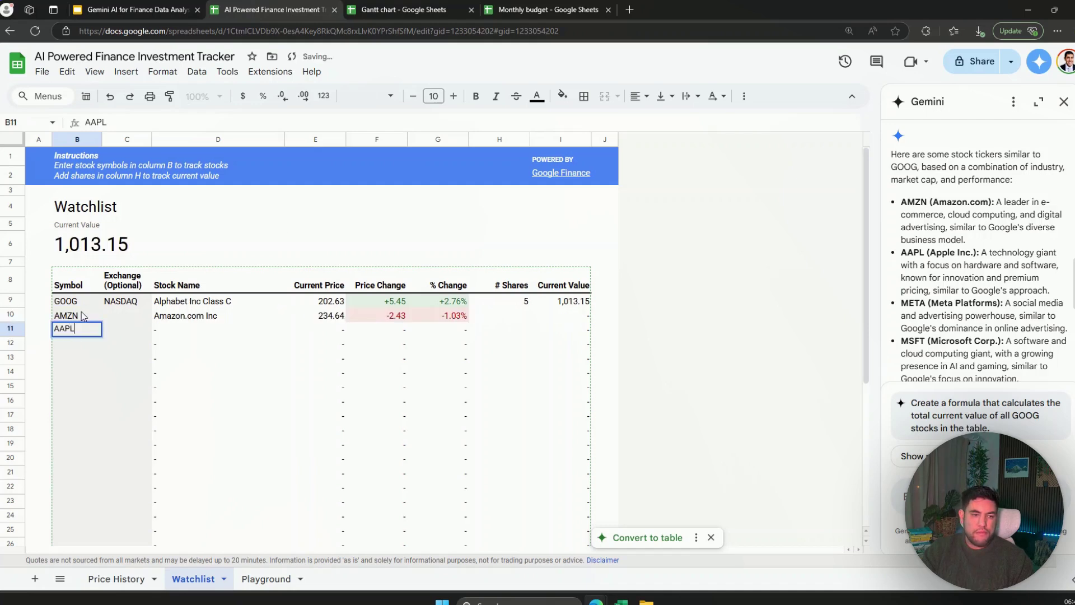
type("PL")
key("Return")
type("ME")
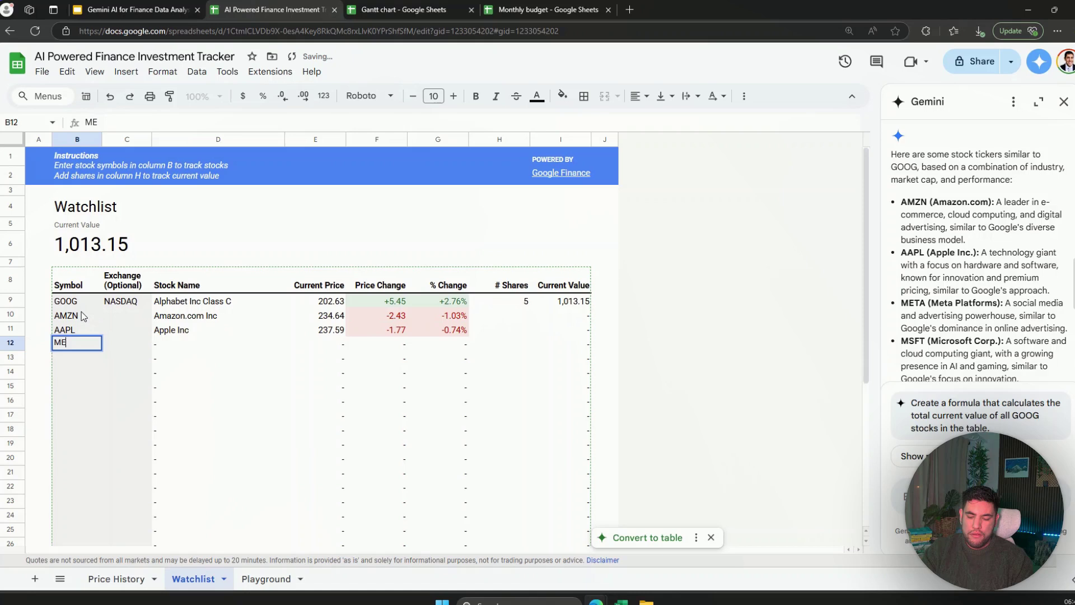
type("TA")
key("Return")
type("MSFT")
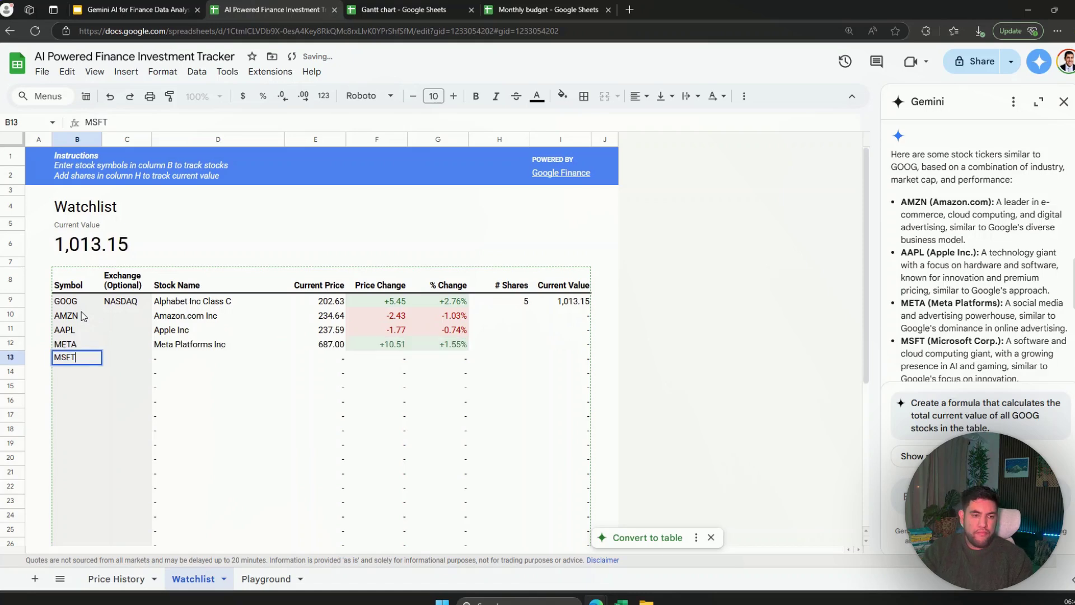
key("Return")
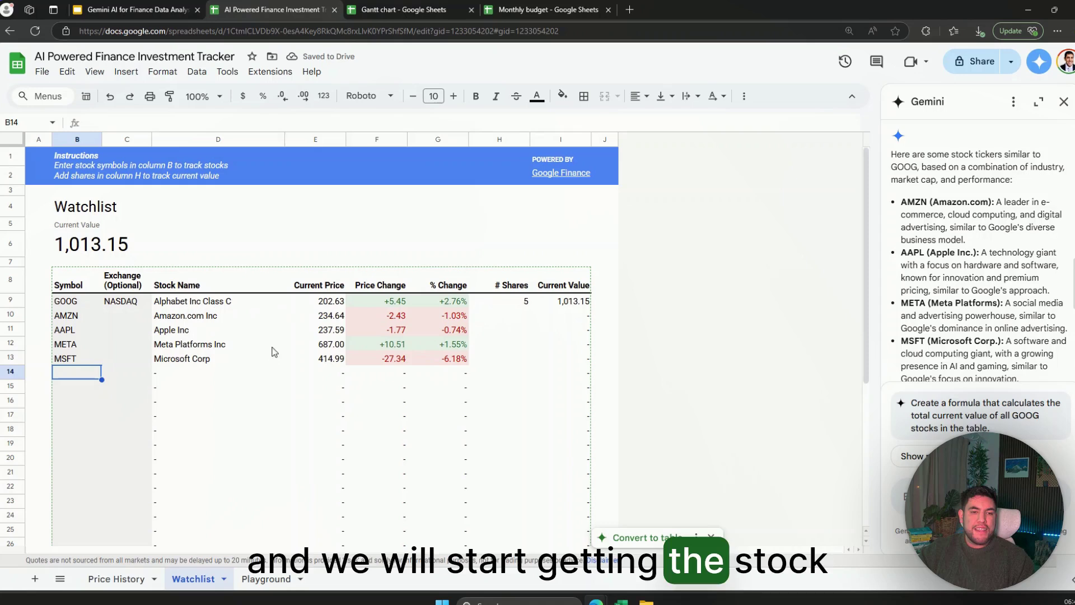
left_click(399, 303)
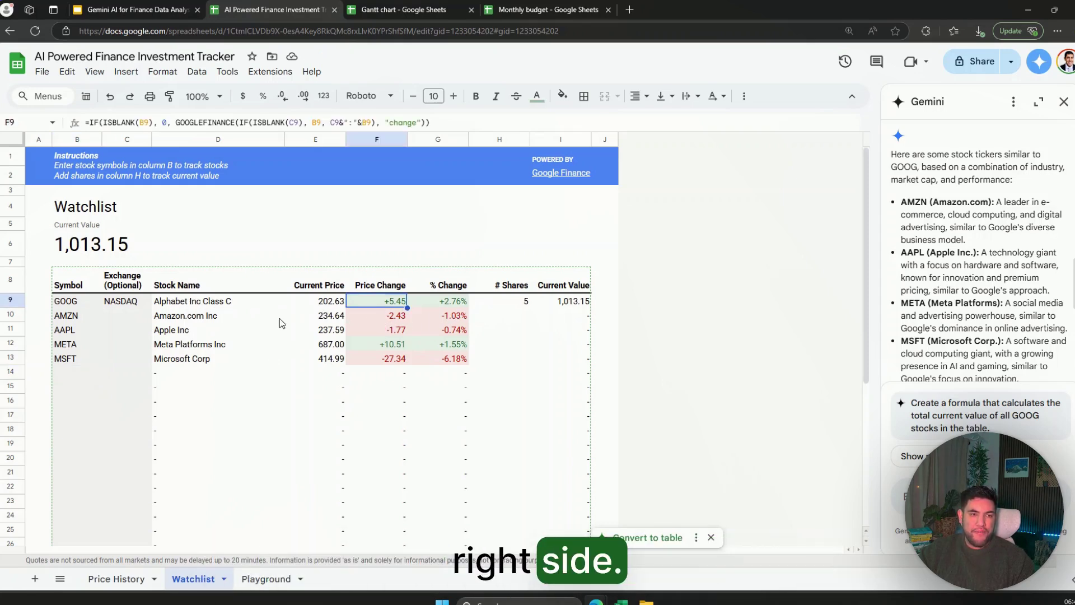
left_click(246, 307)
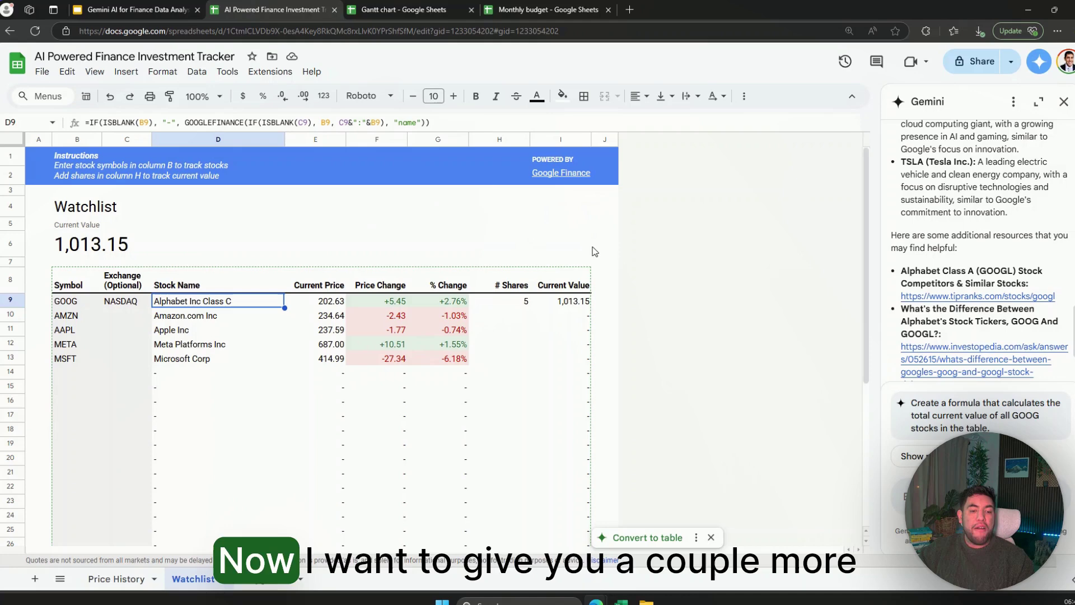
Step: Switch to the Playground sheet and select the marketing budget prompt in B2
left_click(268, 581)
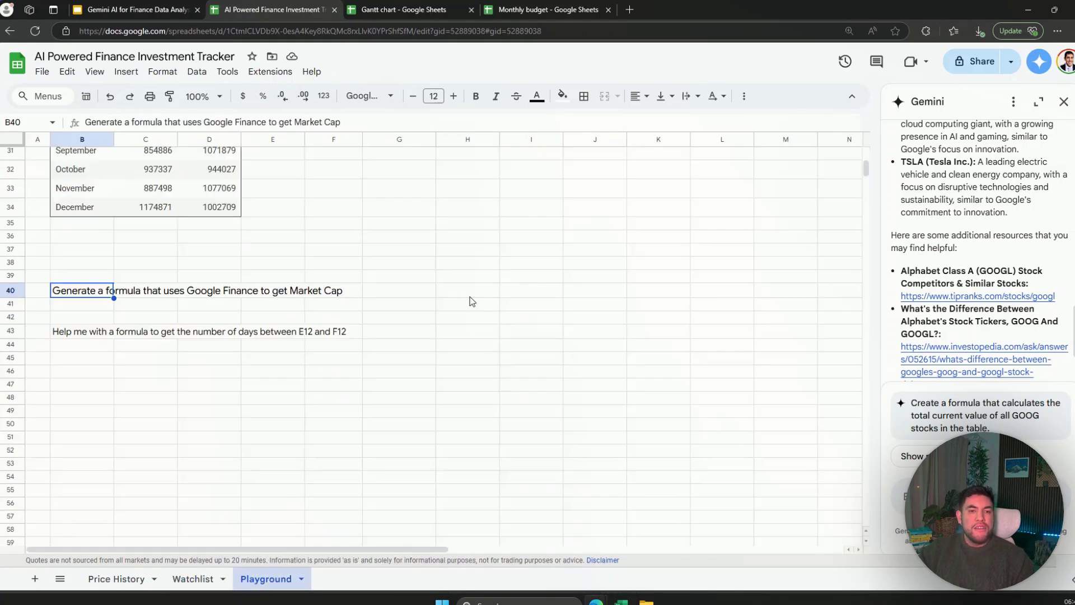
left_click(1012, 102)
scroll(343, 318, "up", 10)
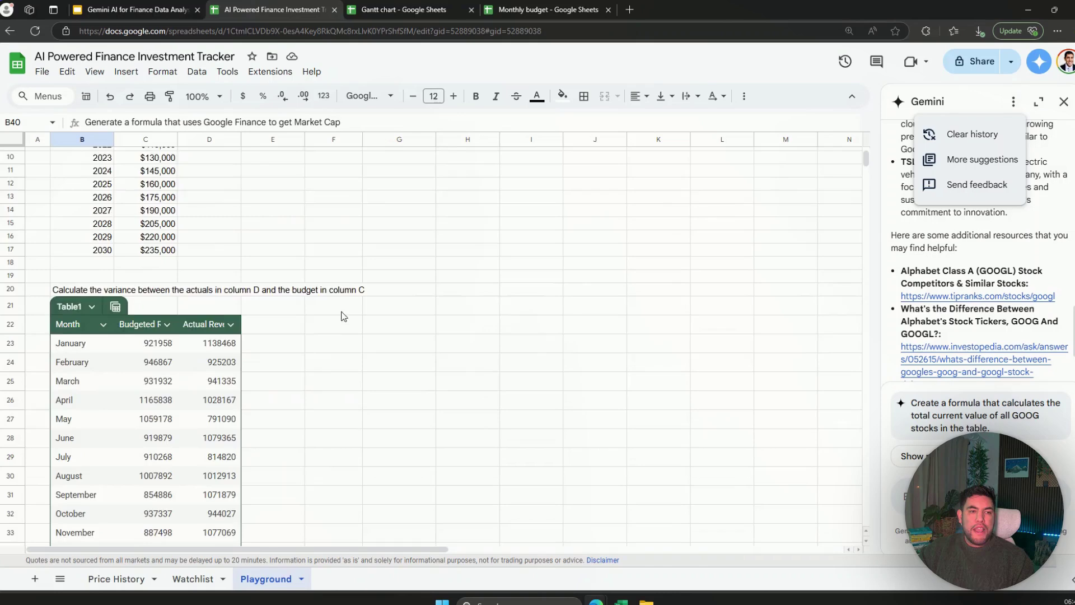
left_click(92, 167)
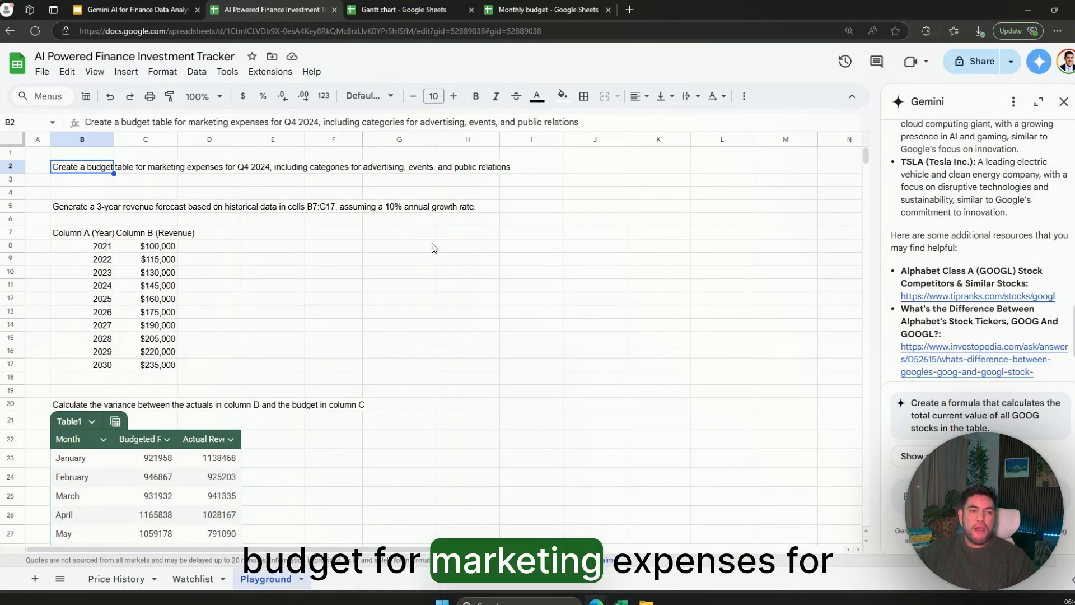
Step: Clear Gemini's chat history, then select the B2 prompt text and pick J2
left_click(1014, 102)
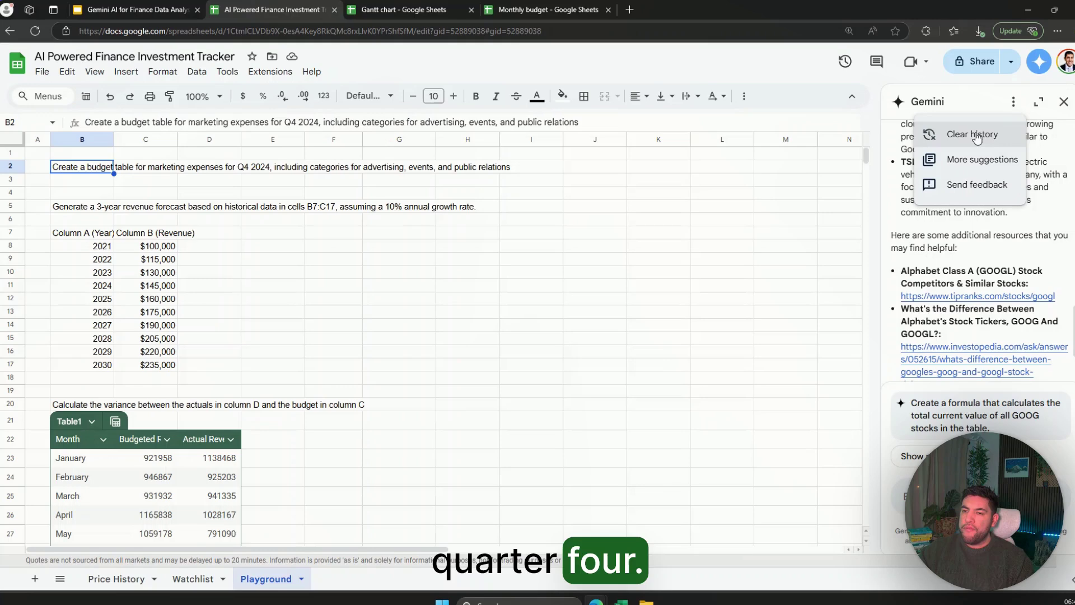
left_click(964, 136)
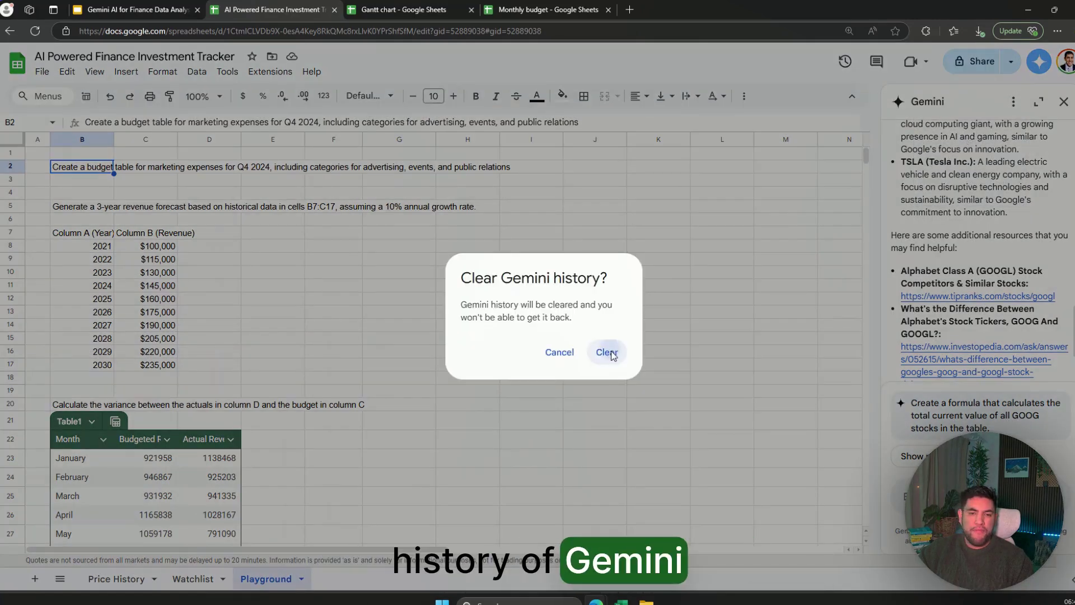
left_click(608, 353)
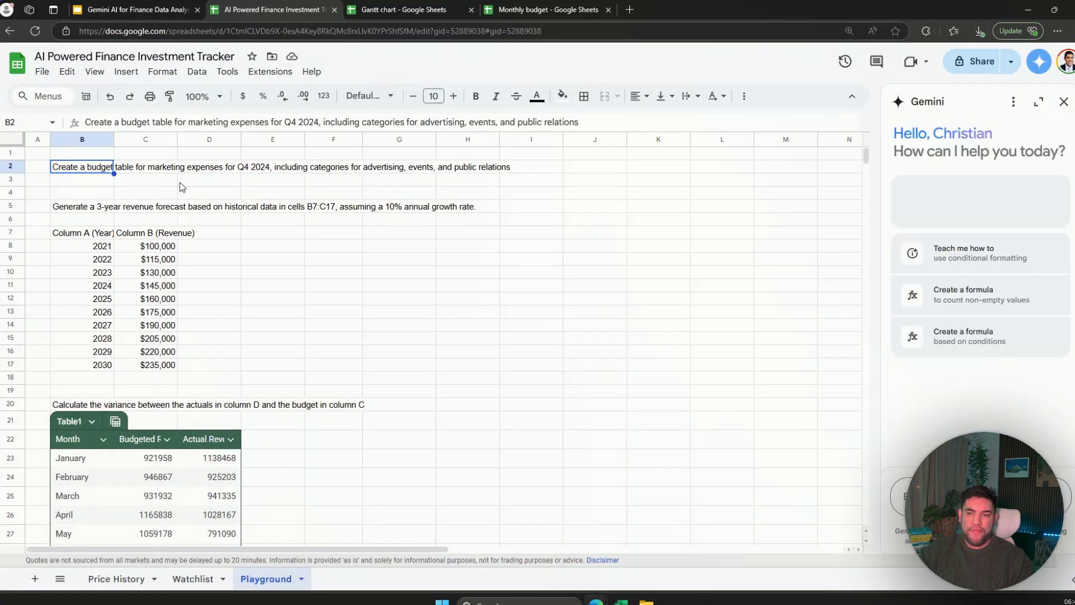
triple_click(108, 124)
key("ctrl+c")
left_click(603, 170)
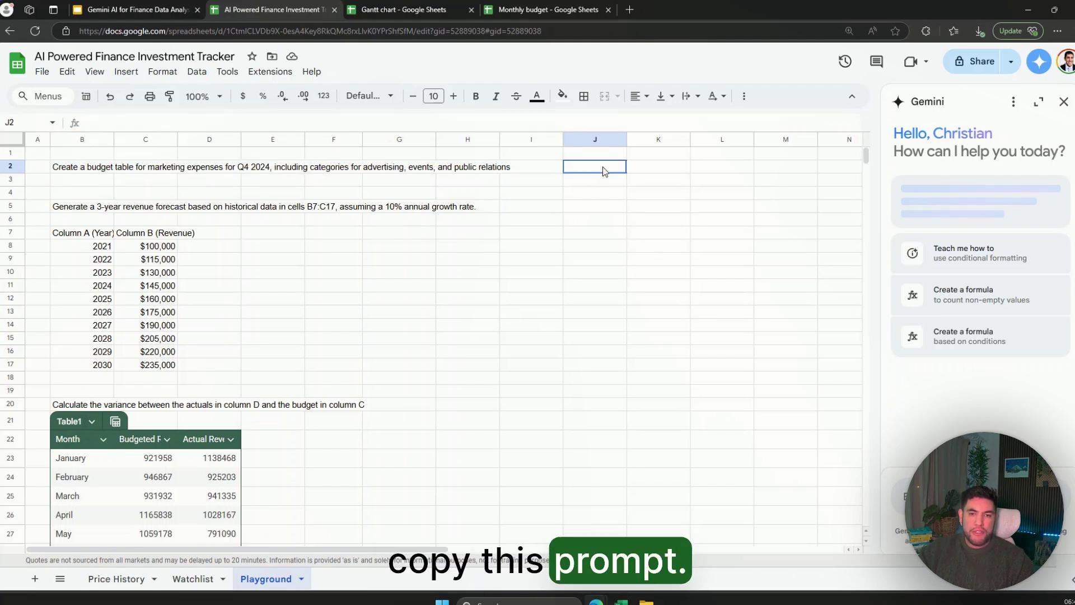
Step: Send the Q4 2024 marketing budget prompt to Gemini and insert its table at J2
key("ctrl+v")
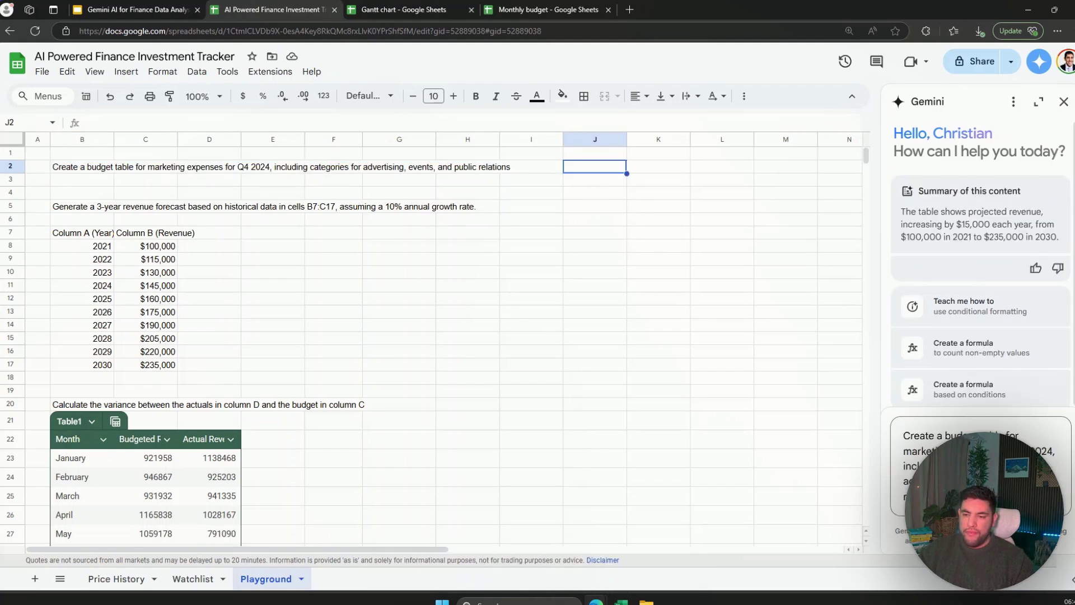
key("Return")
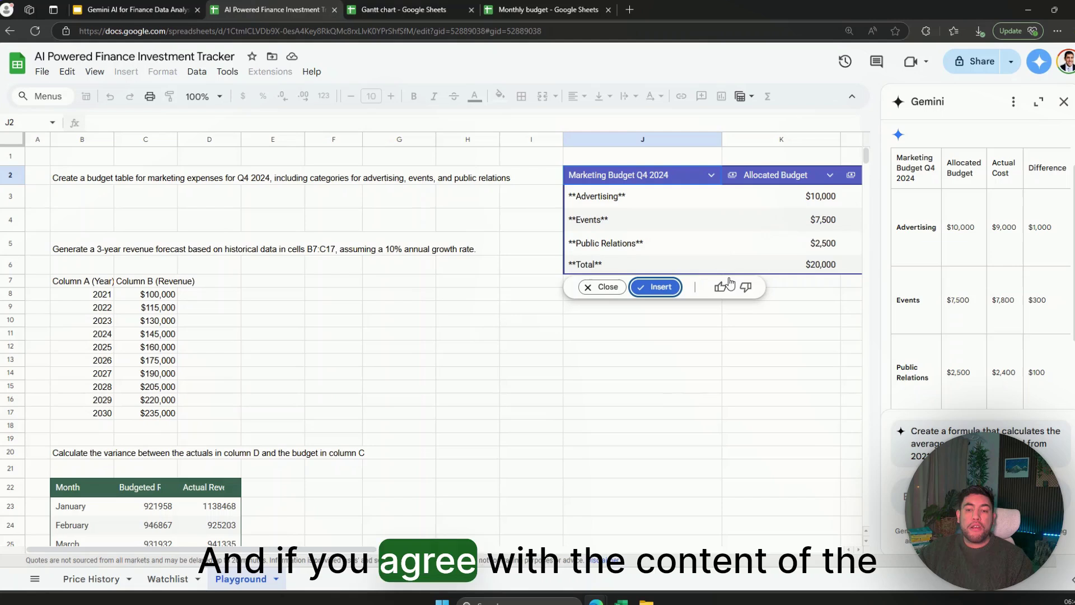
left_click(662, 288)
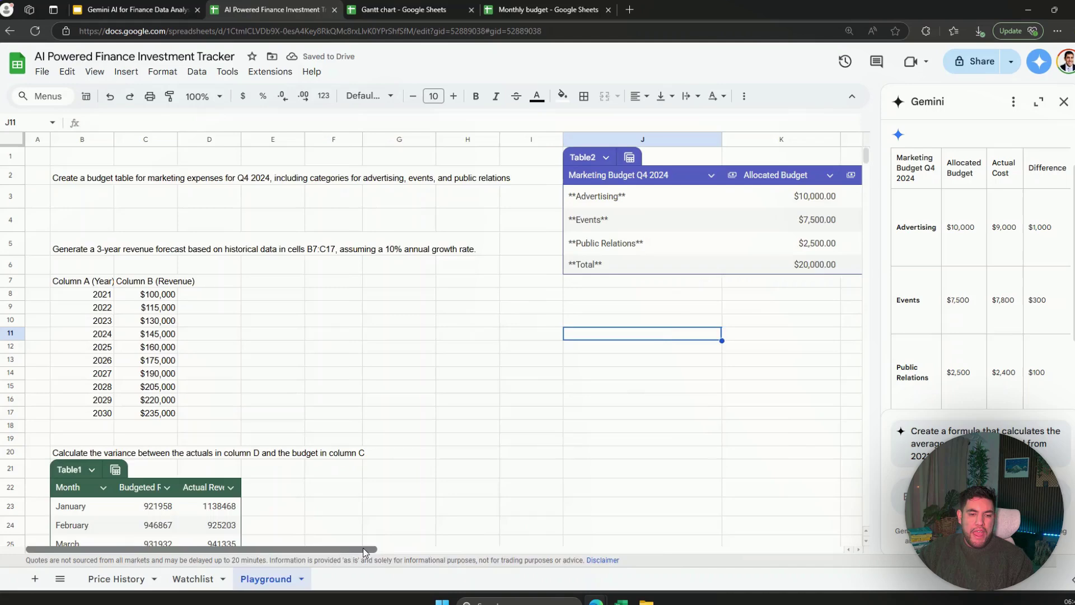
left_click_drag(364, 551, 549, 546)
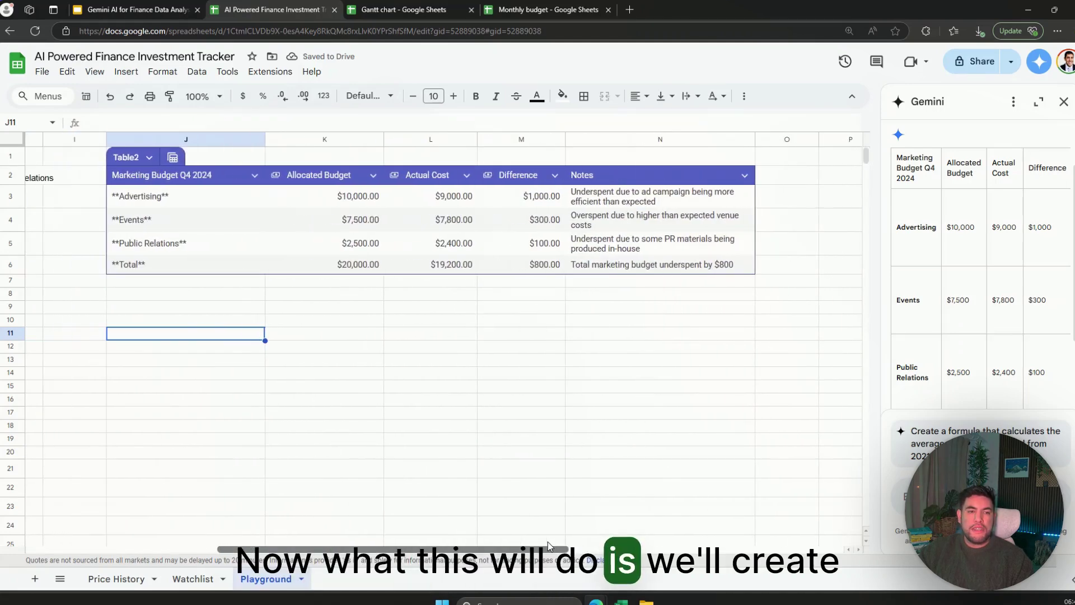
left_click(209, 175)
left_click(708, 246, "shift")
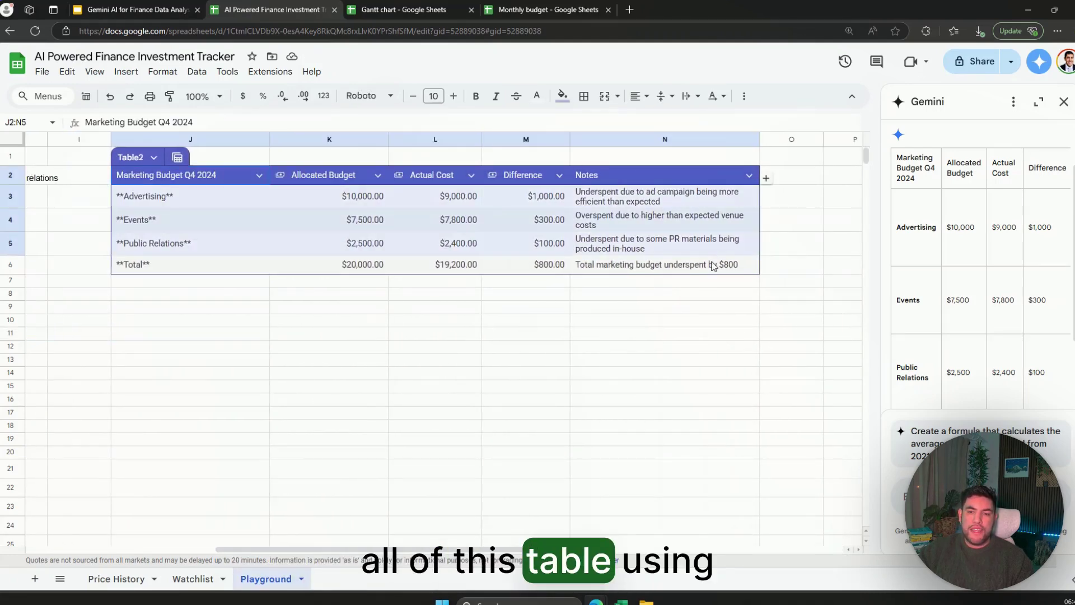
left_click(713, 266, "shift")
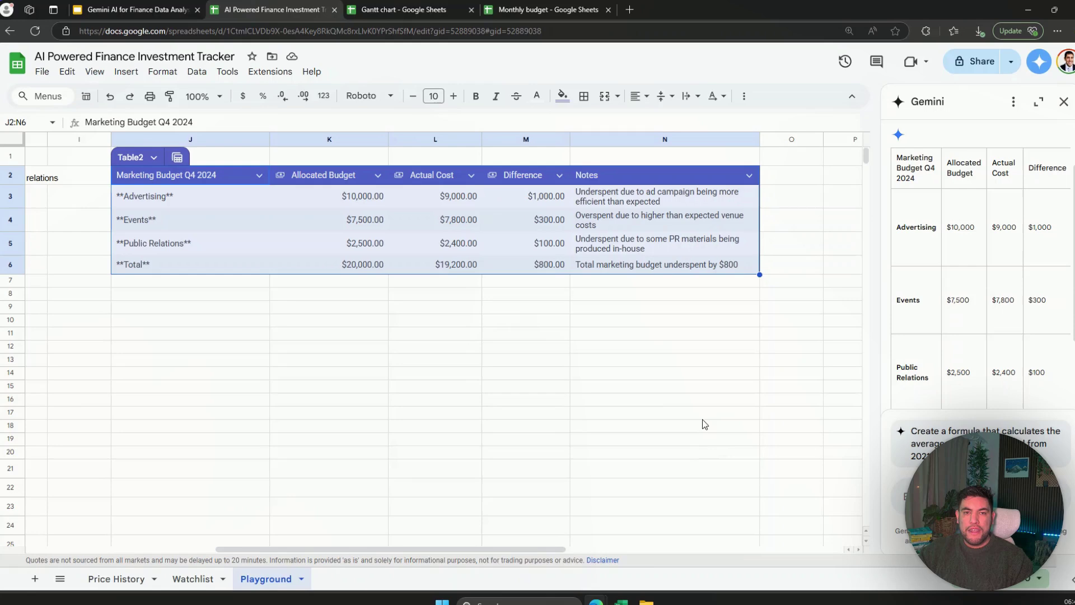
Step: Review the historical year data and copy the revenue forecast prompt from B5
scroll(662, 361, "left", 10)
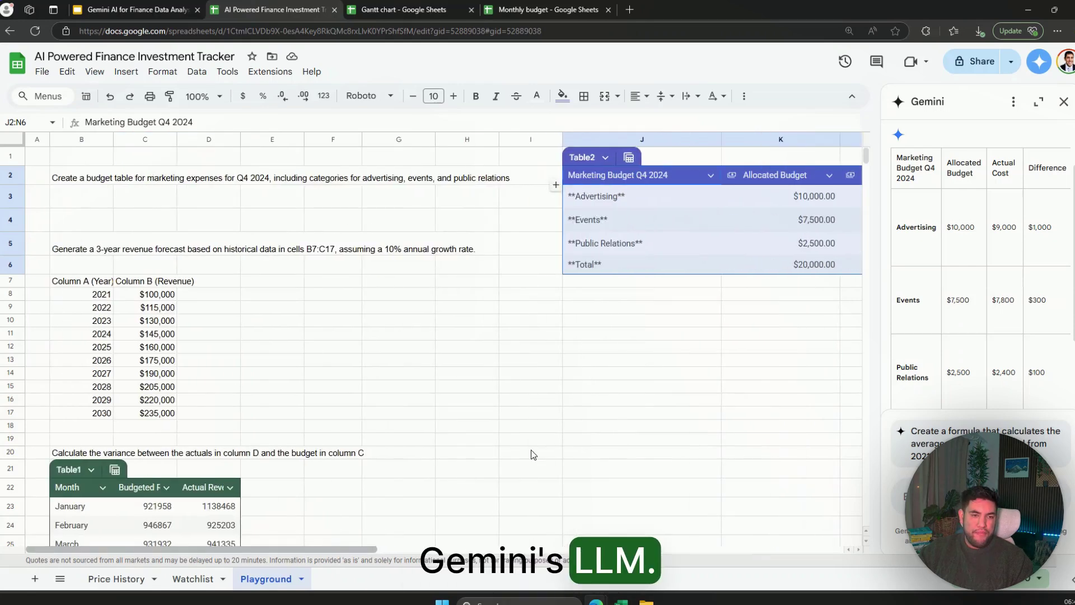
left_click(615, 360)
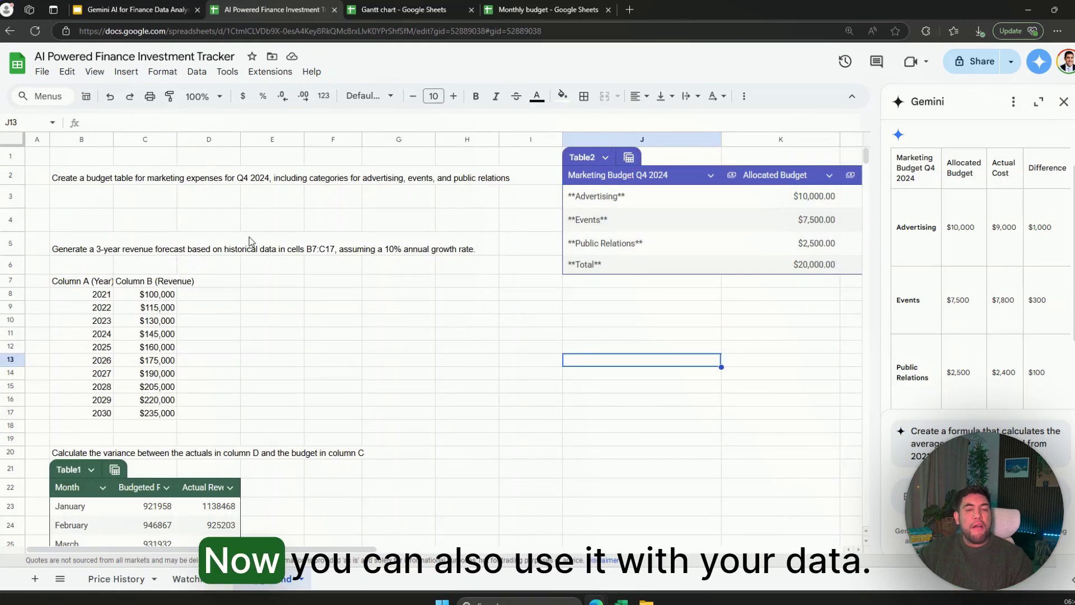
left_click(78, 250)
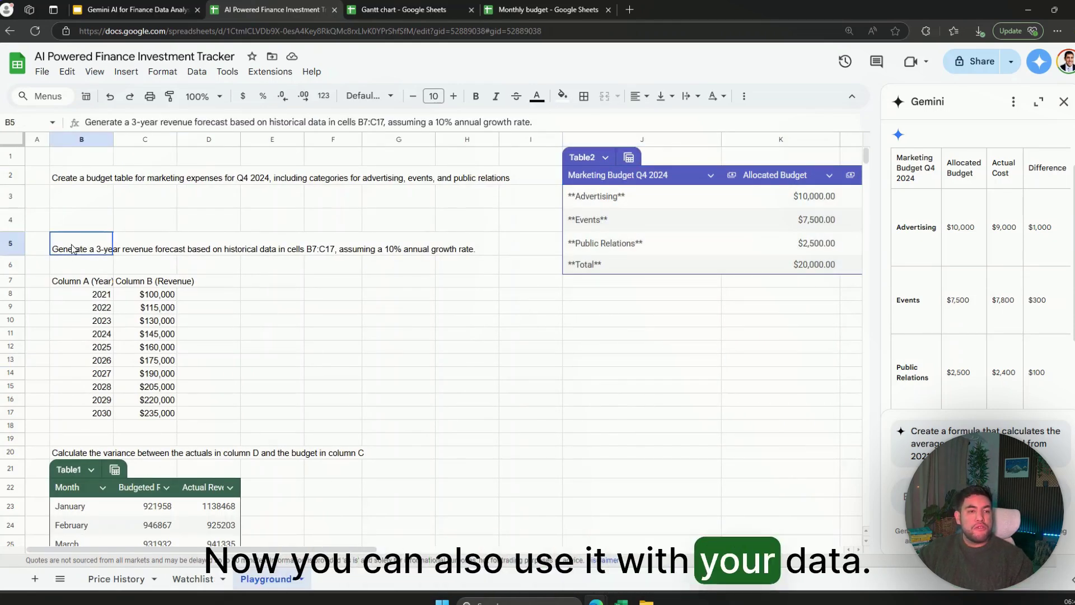
left_click(78, 282)
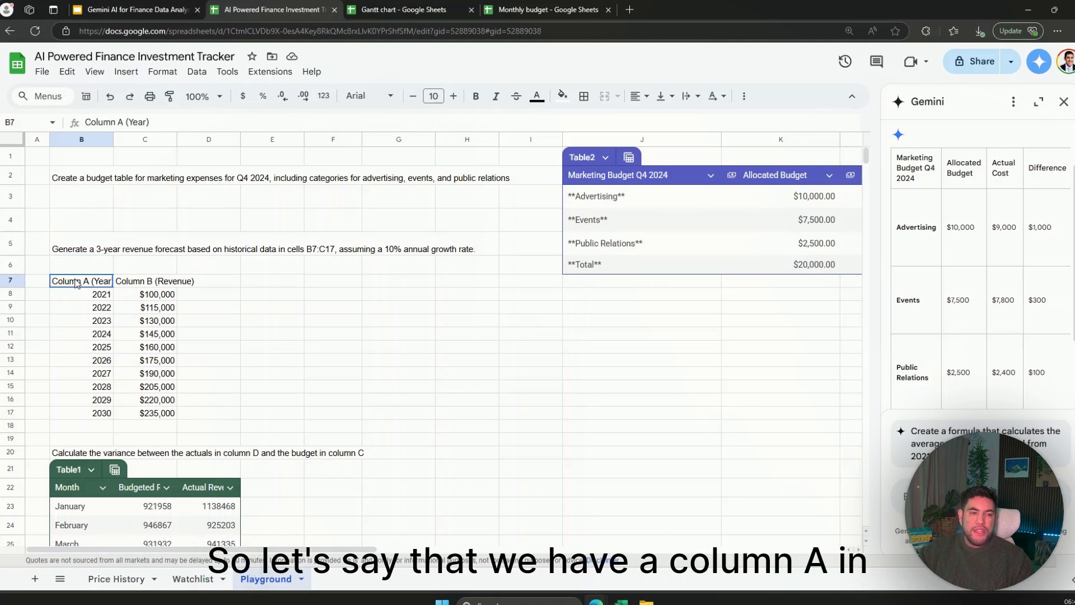
left_click(93, 372, "shift")
key("shift+Down")
key("shift+Down")
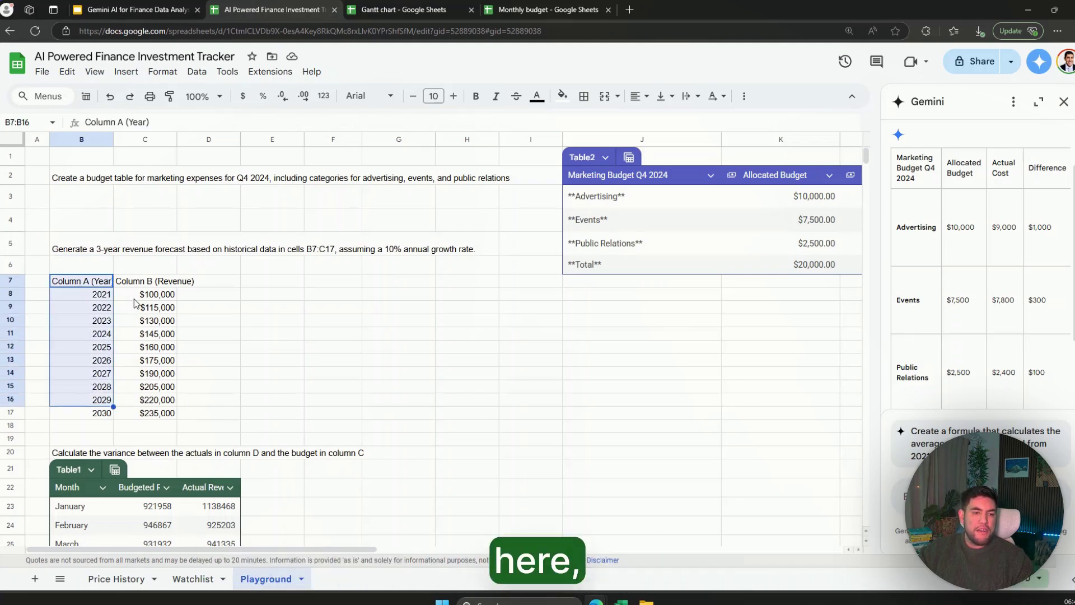
left_click(84, 253)
left_click_drag(568, 124, 73, 124)
key("ctrl+c")
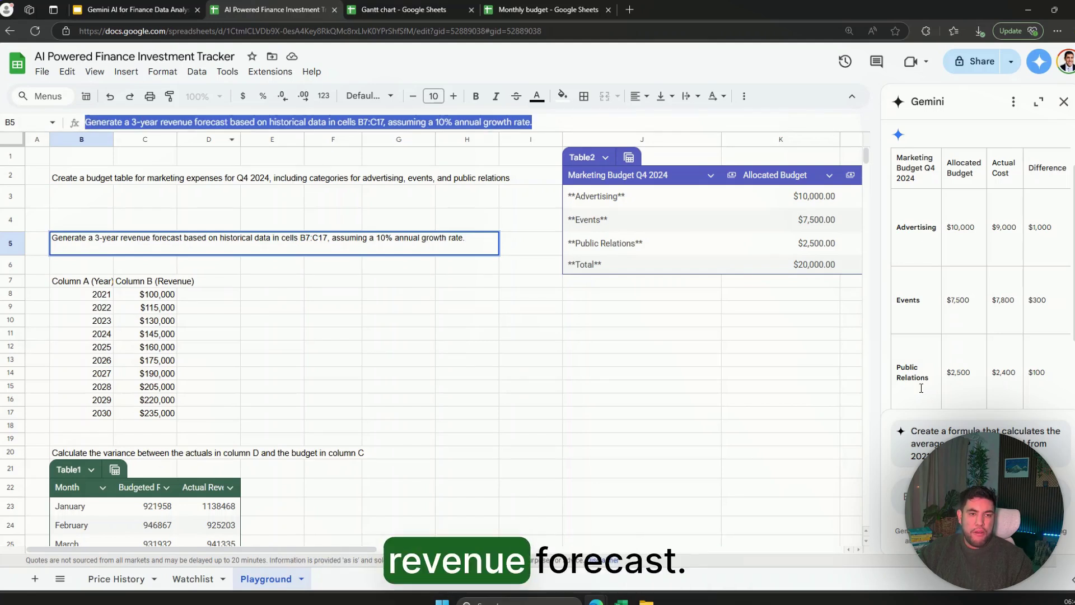
key("Escape")
Step: Send the forecast prompt to Gemini and insert the 2031–2033 forecast table at E11
key("ctrl+v")
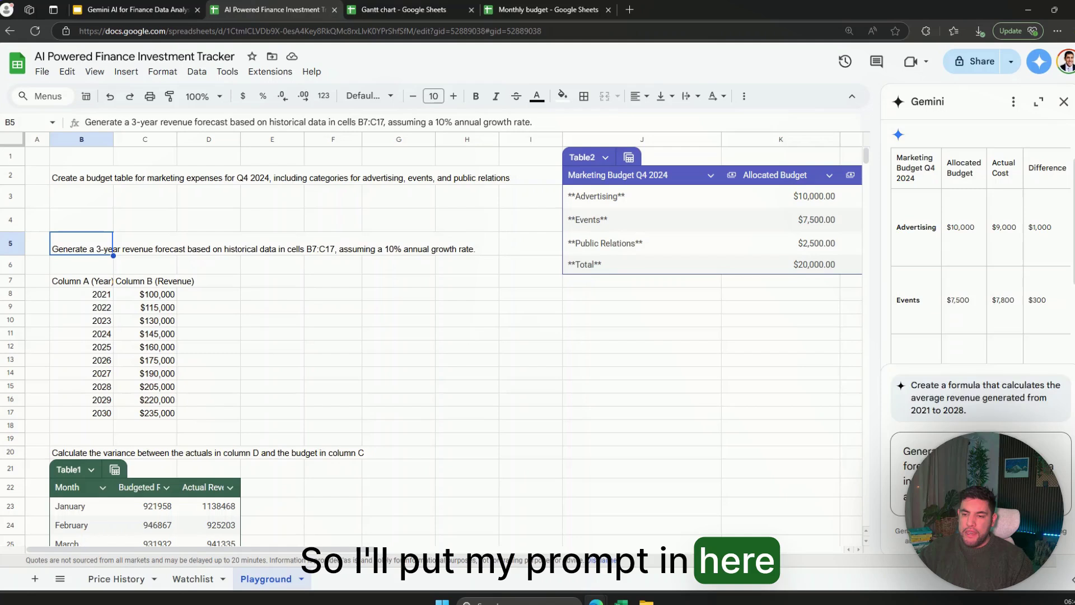
key("Return")
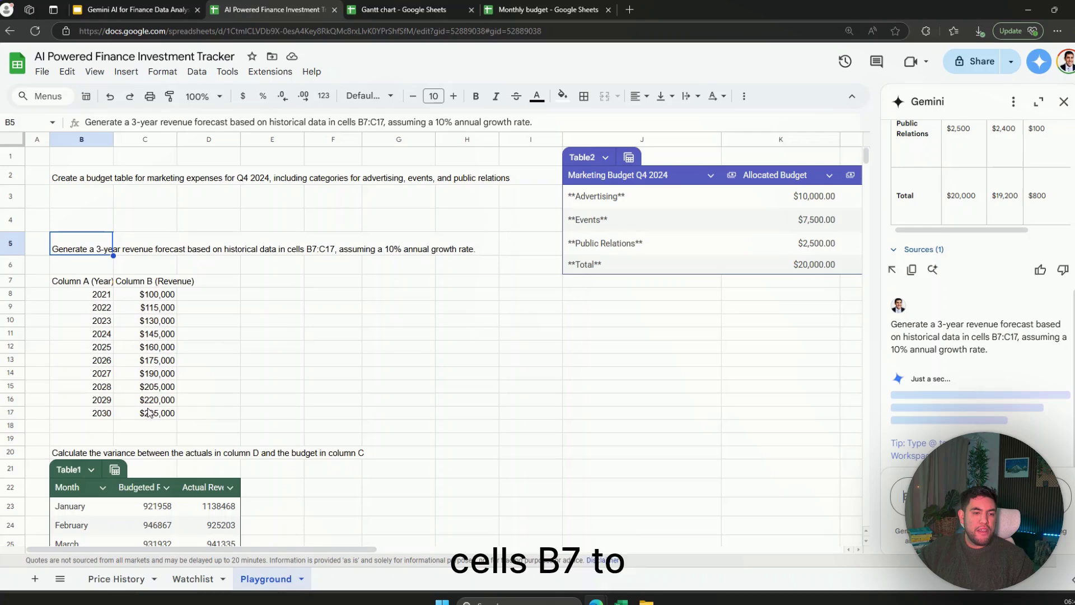
left_click(301, 336)
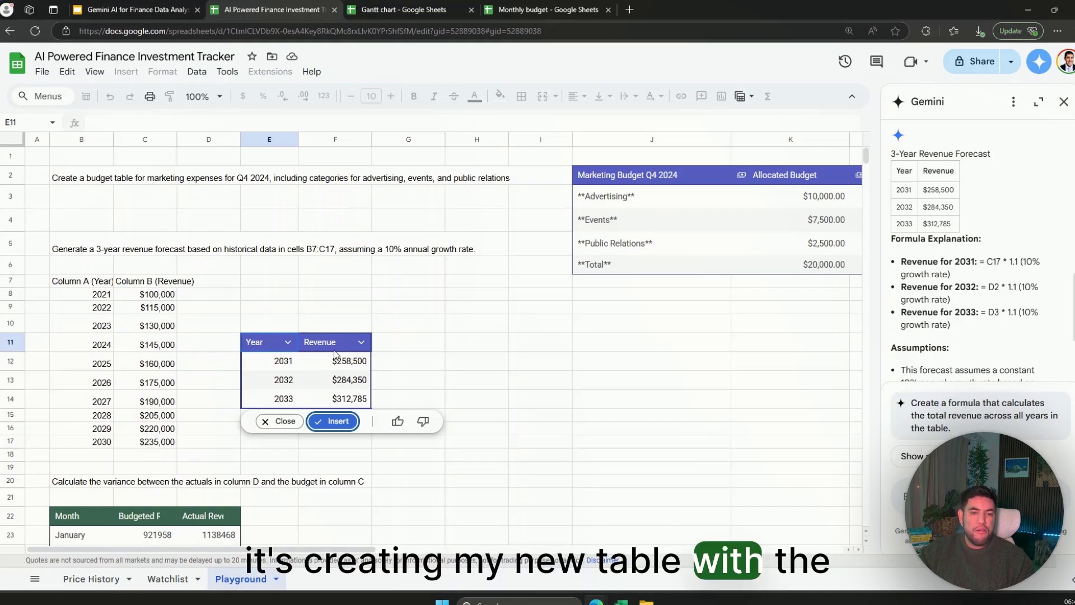
left_click(334, 422)
scroll(367, 359, "down", 2)
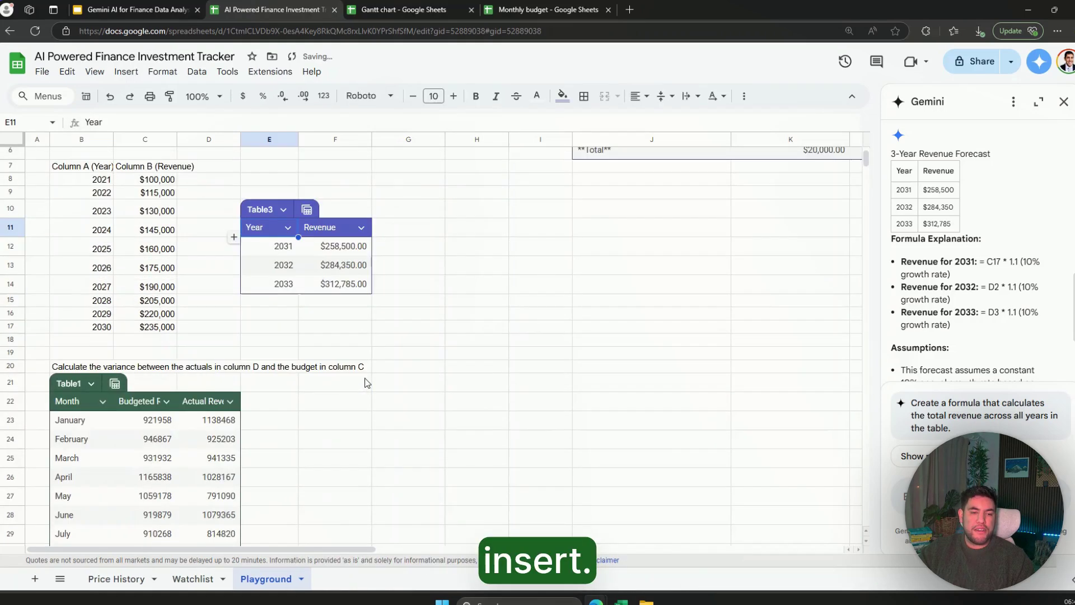
Step: Ask Gemini for a January budget-vs-actuals variance formula in F23, getting =D23-C23
scroll(366, 382, "down", 4)
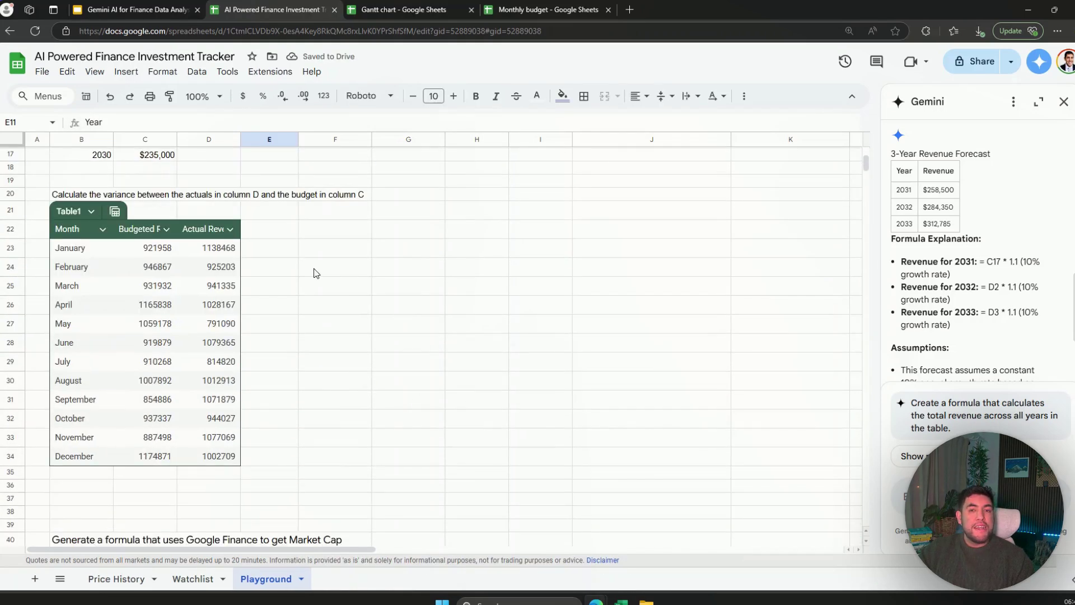
left_click(71, 196)
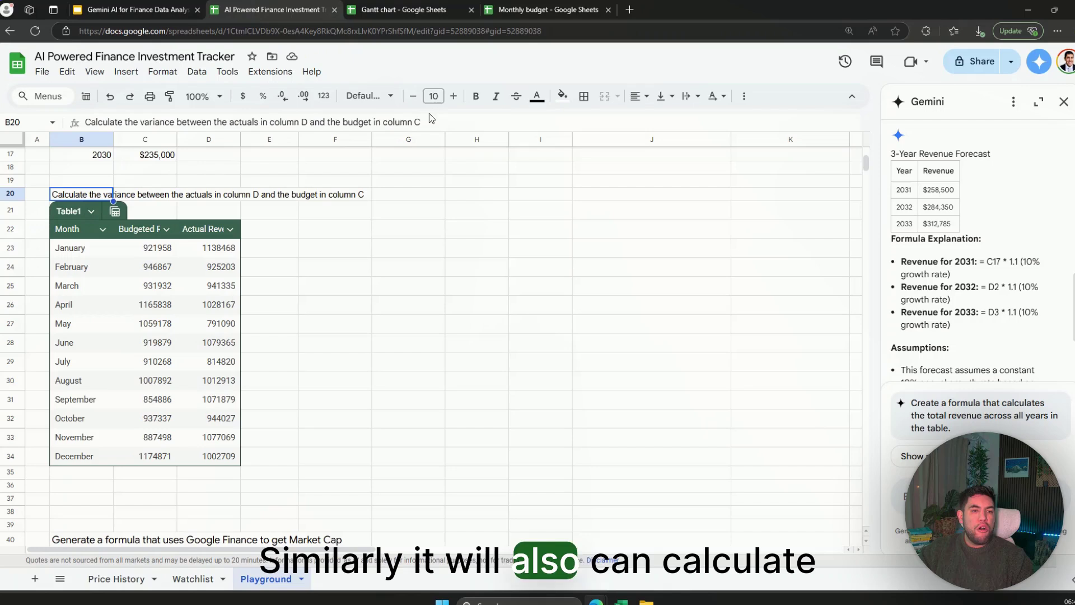
triple_click(185, 123)
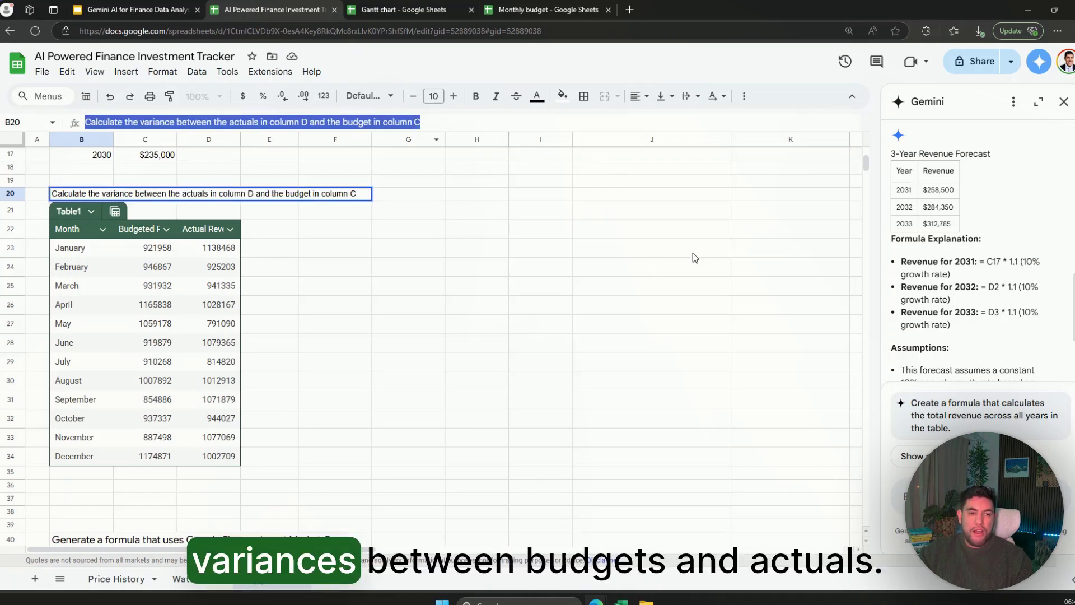
left_click(899, 495)
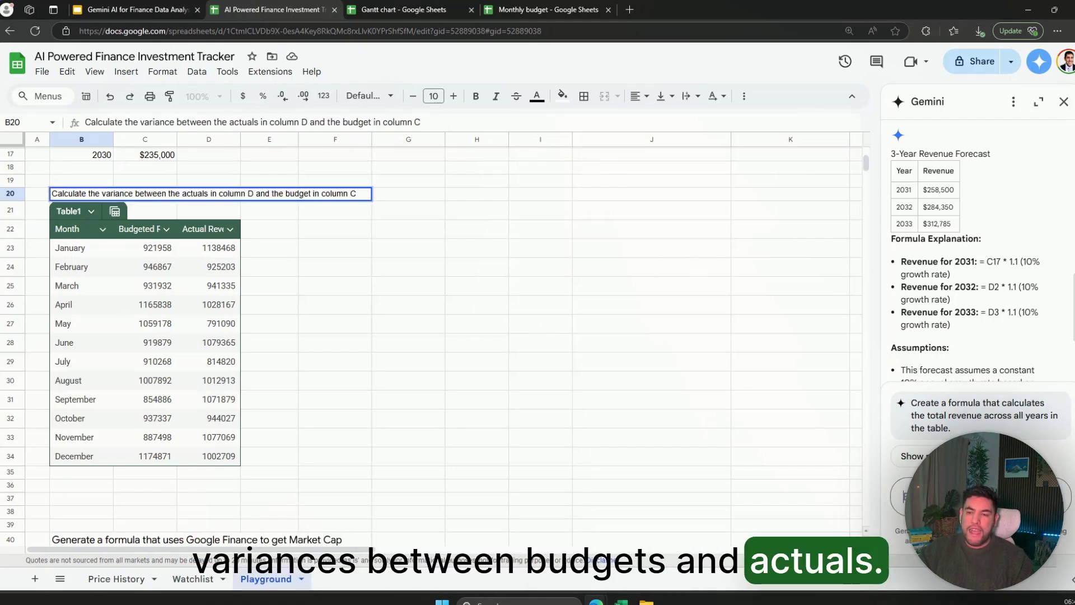
left_click(347, 249)
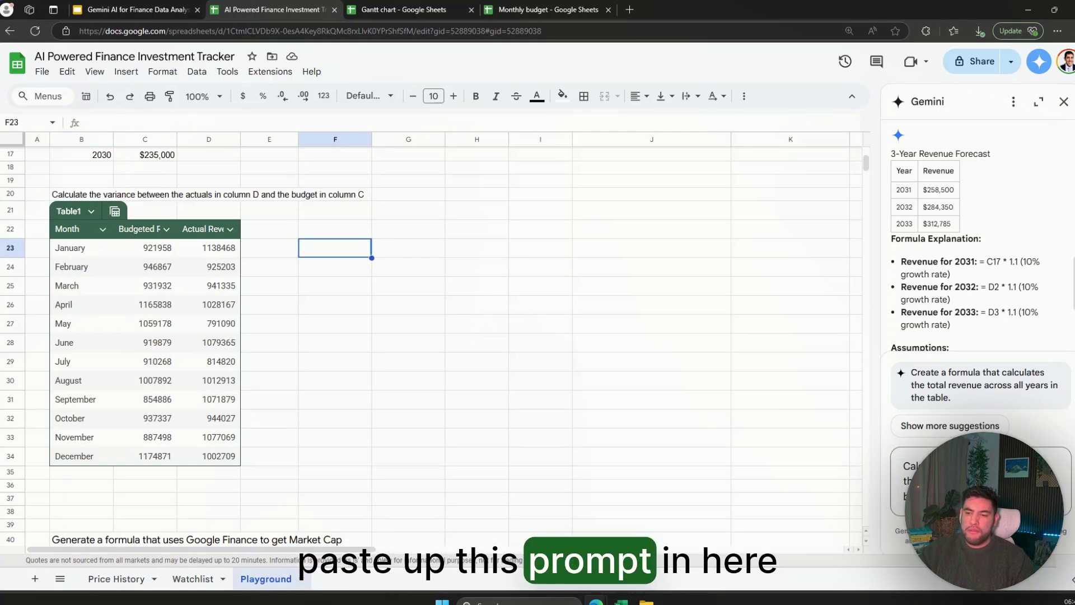
key("Return")
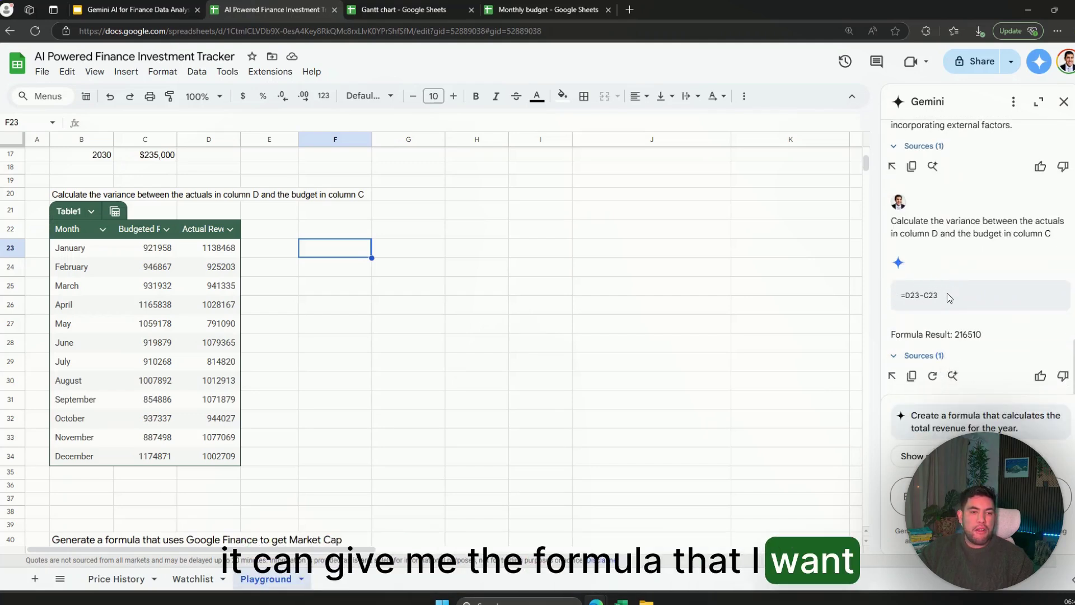
scroll(331, 408, "down", 4)
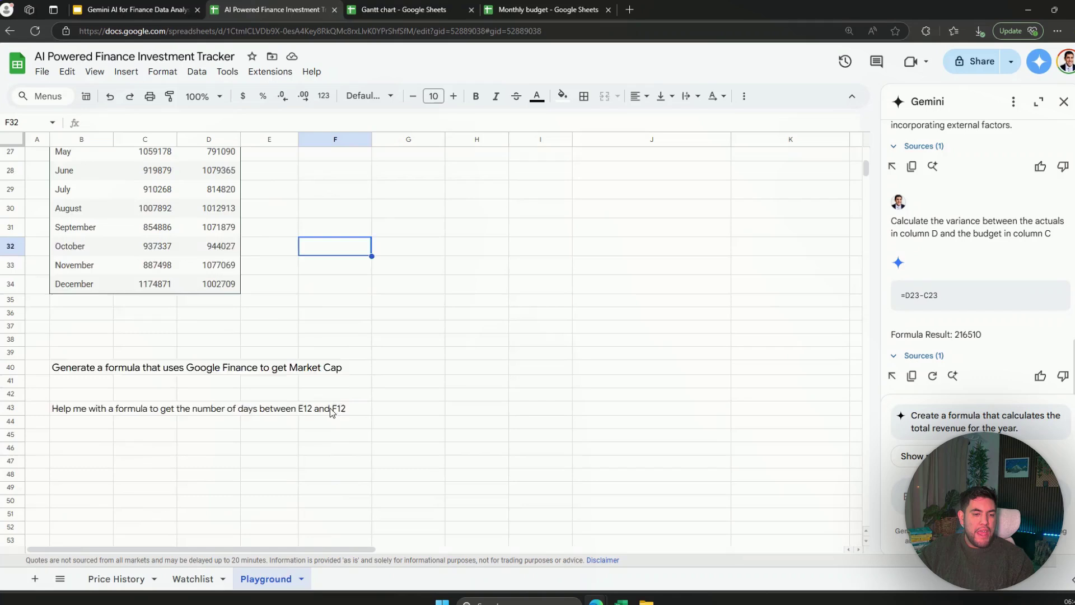
Step: Copy the B43 prompt asking for days between E12 and F12
left_click(87, 353)
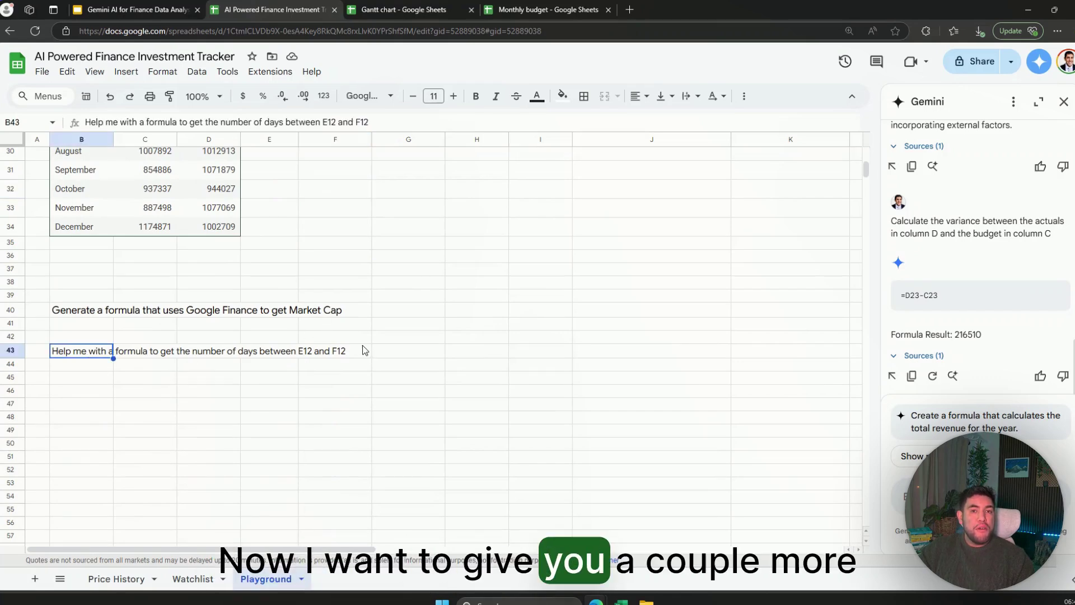
triple_click(293, 120)
left_click(429, 255)
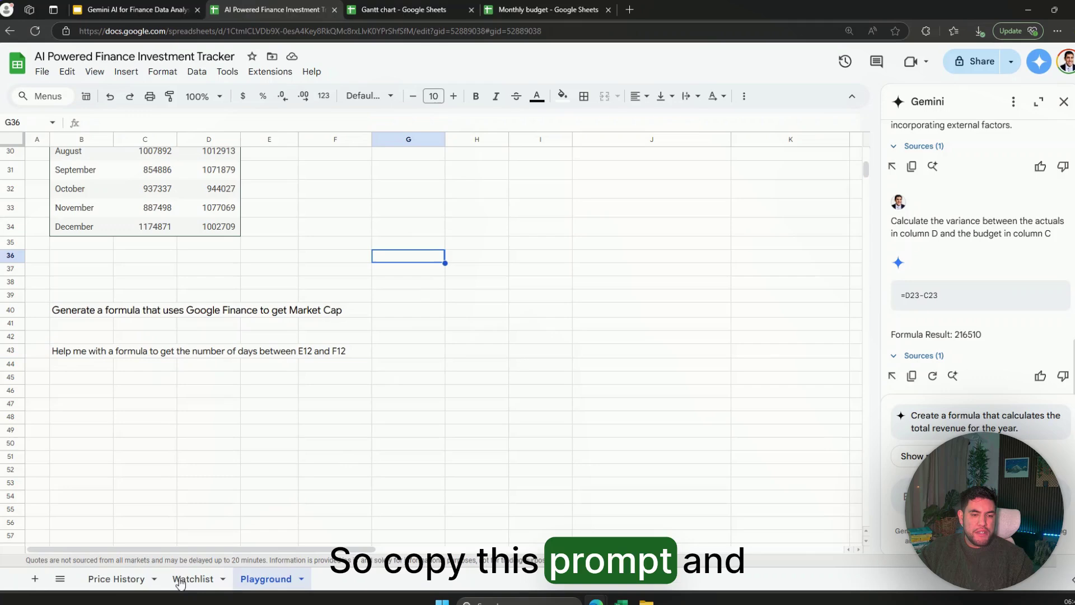
Step: Go to the Gantt chart spreadsheet and select the Project Charter duration cell G12
left_click(372, 12)
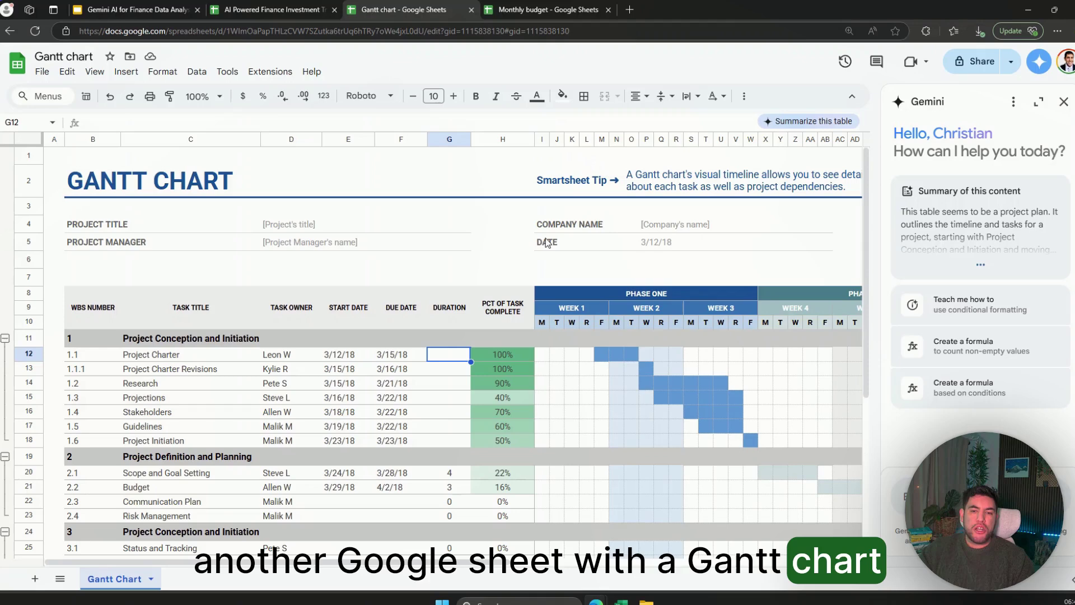
scroll(560, 370, "down", 1)
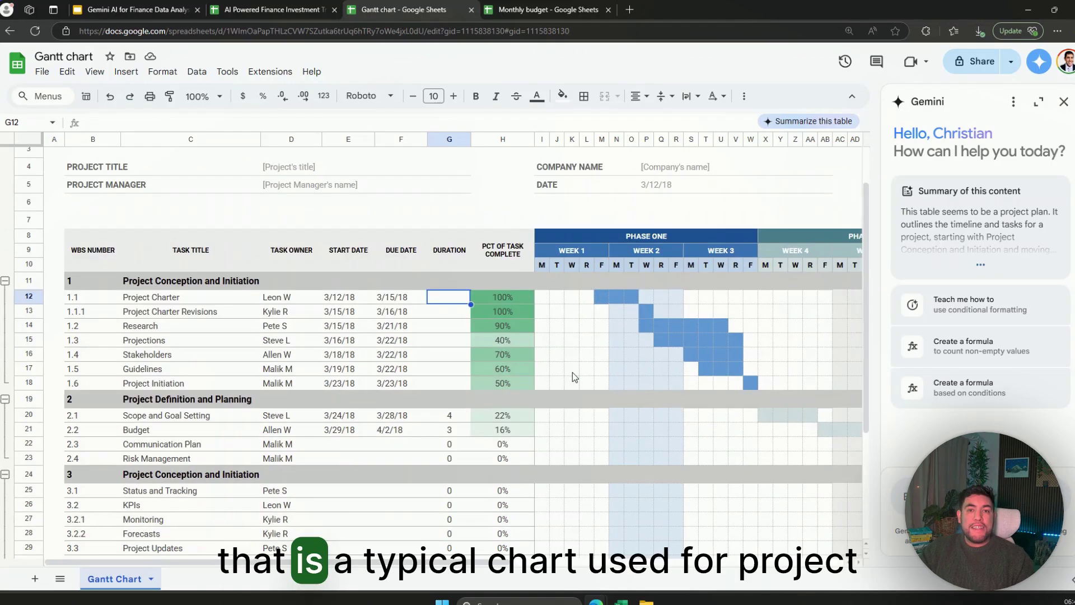
key("ctrl+minus")
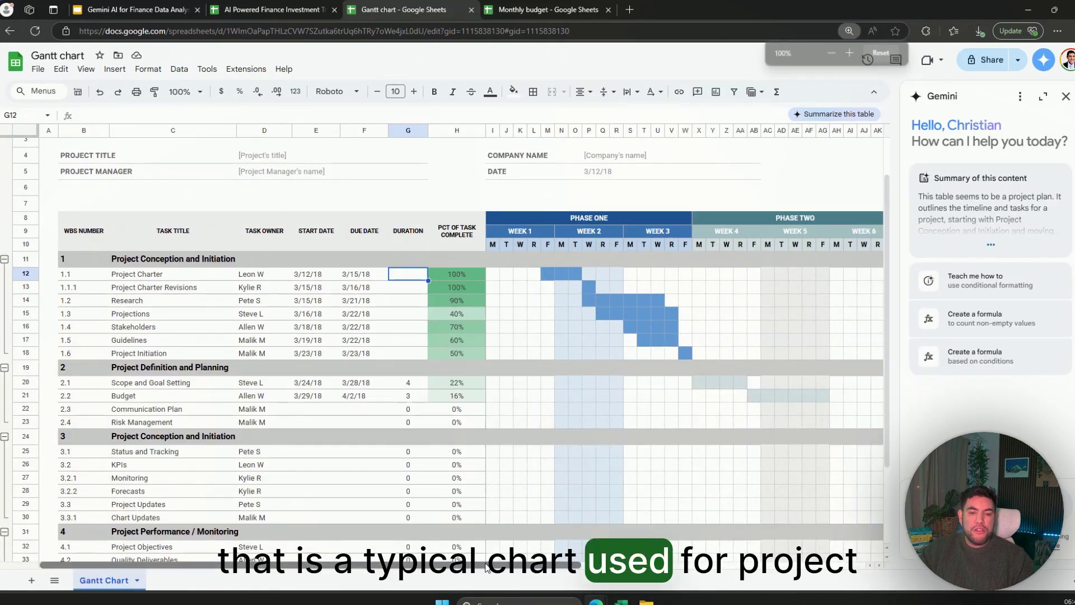
scroll(606, 545, "right", 3)
scroll(606, 545, "left", 3)
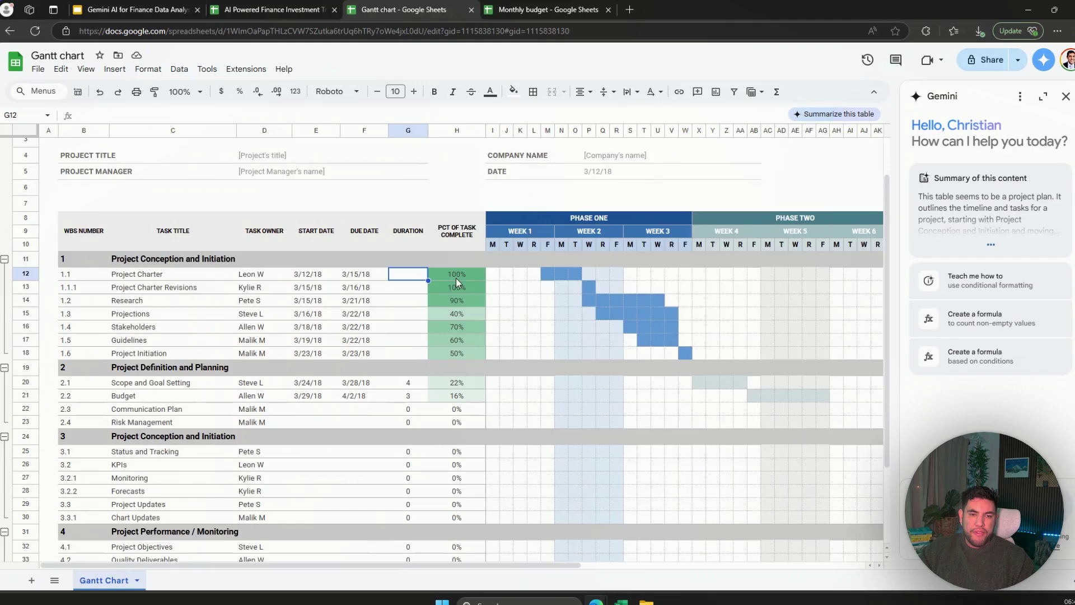
scroll(456, 278, "up", 2)
key("ctrl+plus")
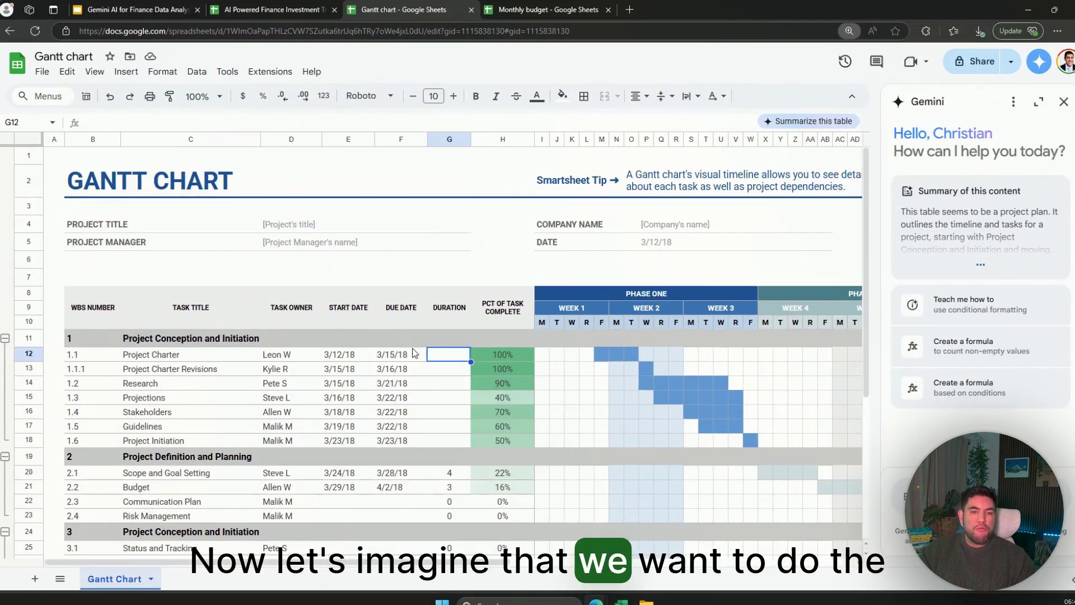
key("ctrl+plus")
left_click(418, 375)
left_click(503, 393)
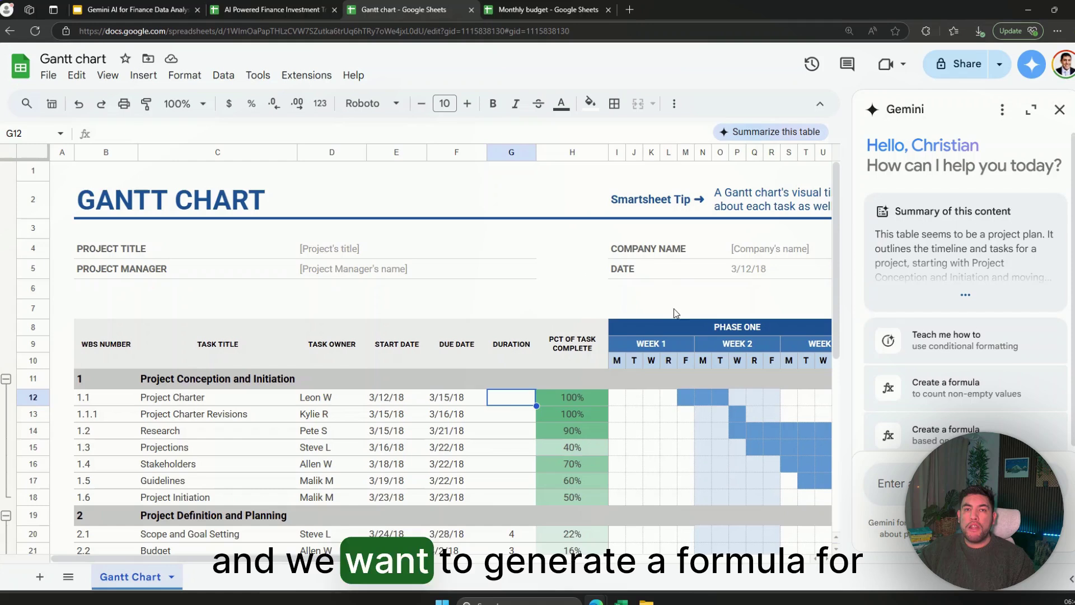
Step: Send the days-between prompt to Gemini and copy its =DATEDIF(E12, F12, "D") formula
left_click(890, 483)
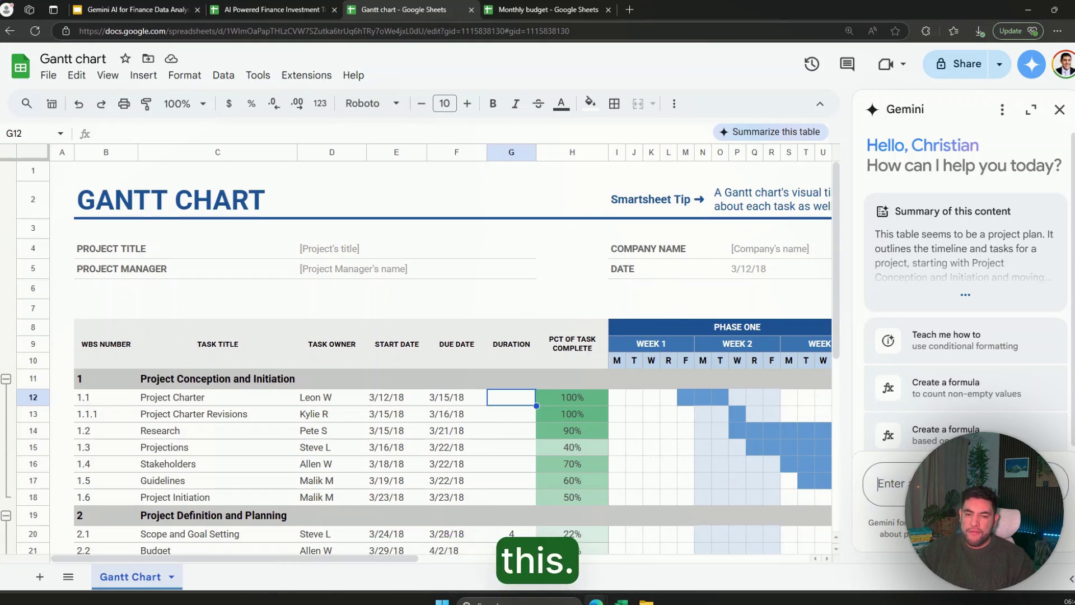
key("ctrl+v")
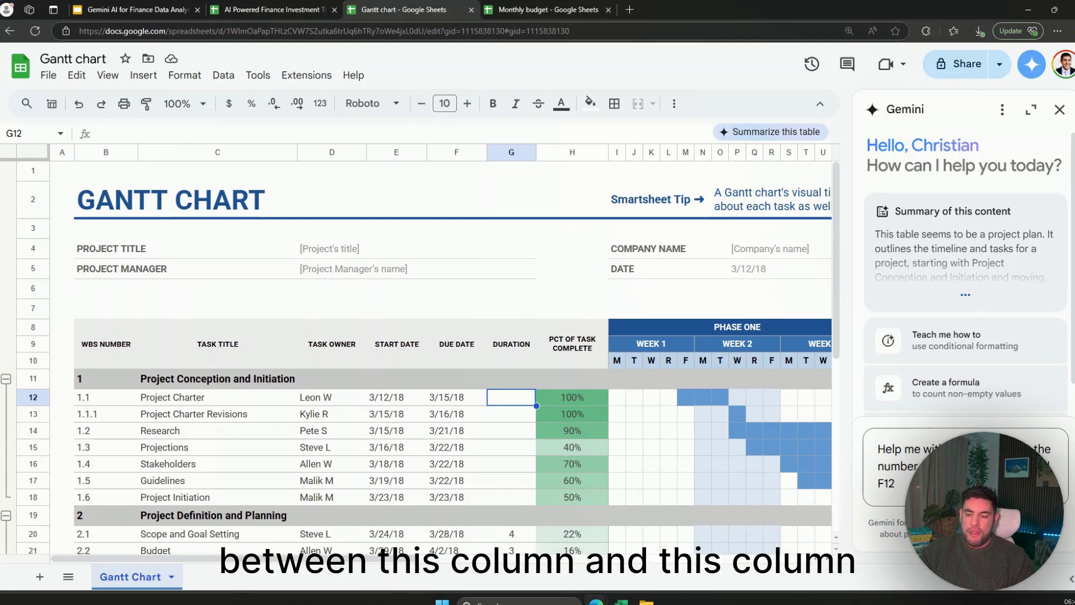
key("Return")
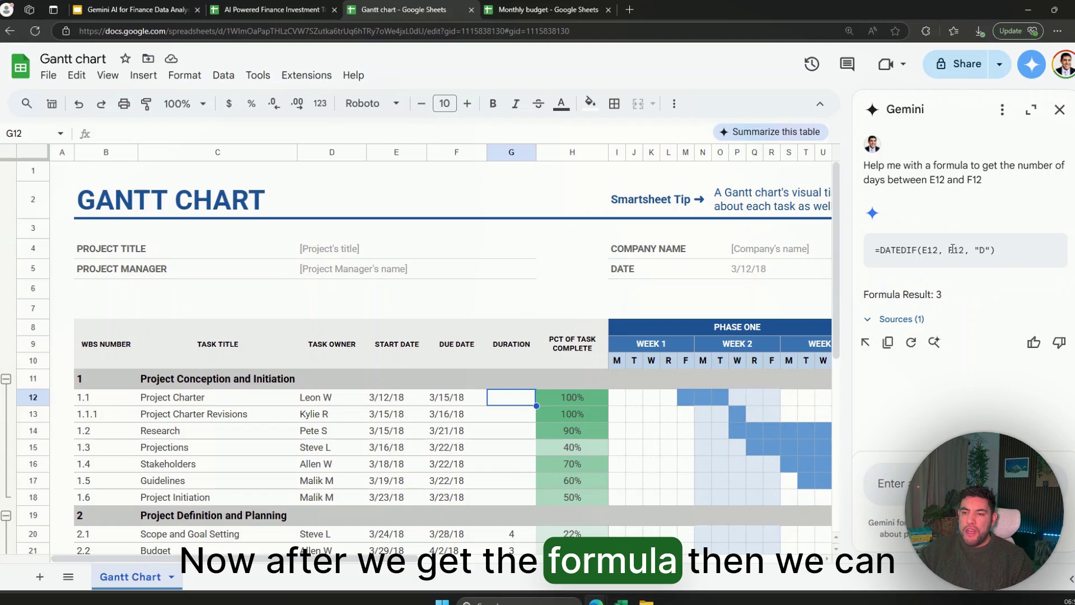
triple_click(952, 249)
key("ctrl+c")
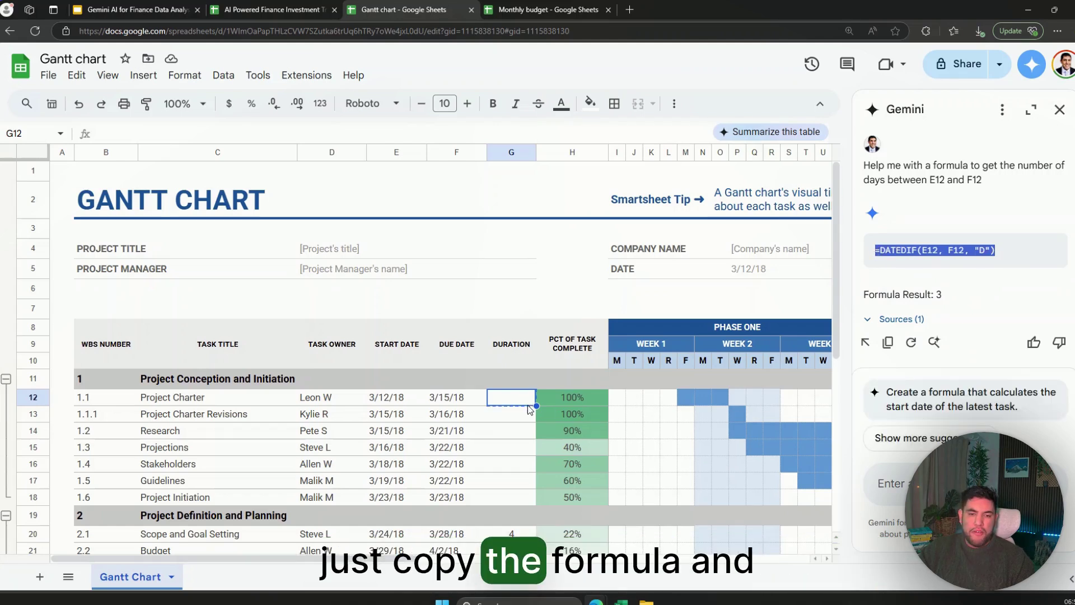
Step: Paste the DATEDIF formula into G12, fill it down to G18, then open Monthly budget
left_click(521, 402)
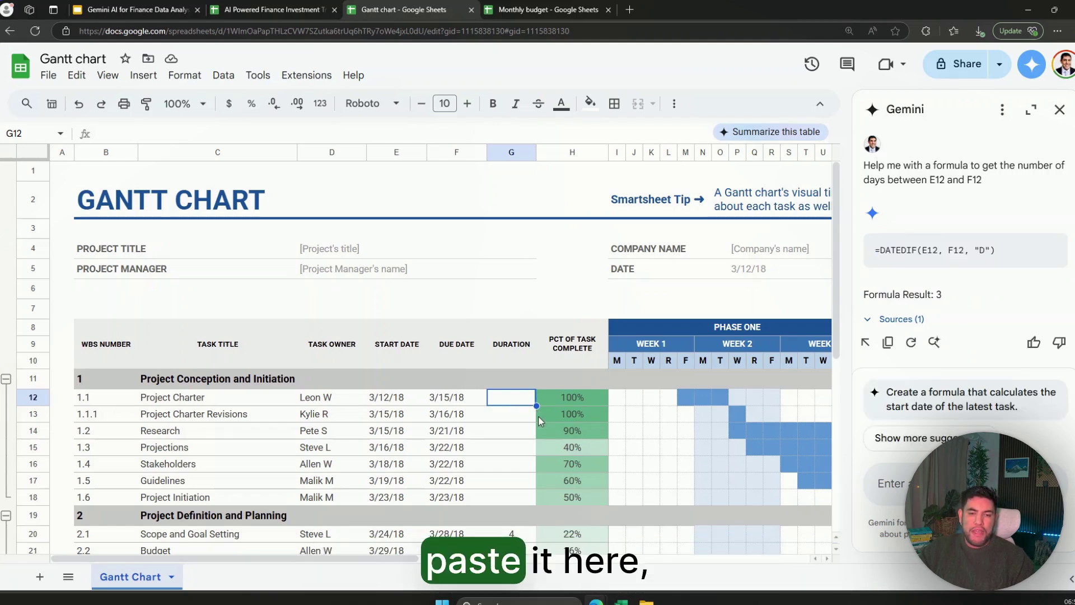
key("ctrl+v")
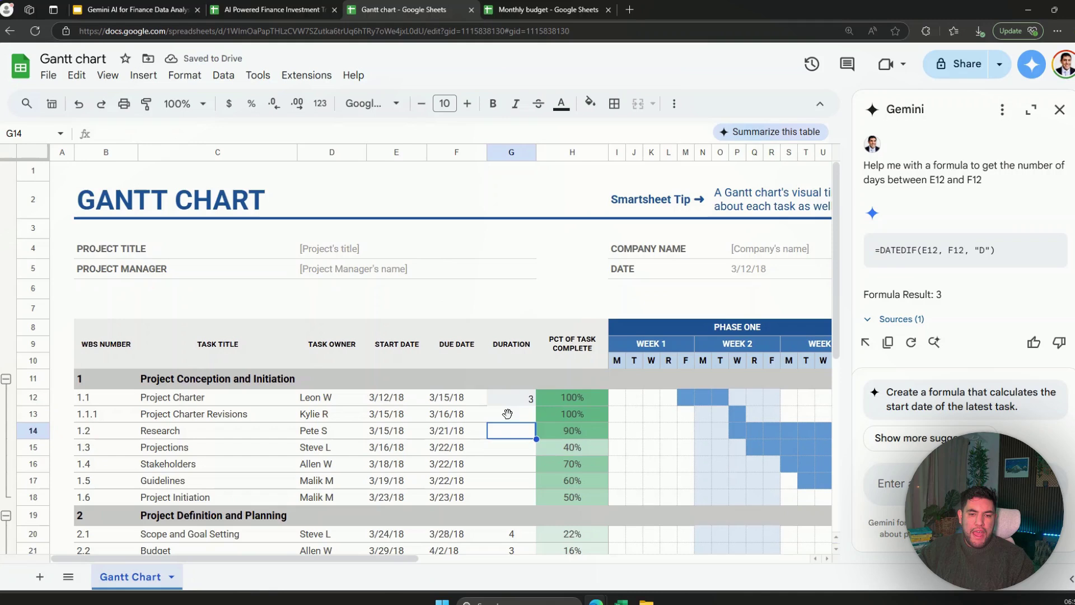
left_click_drag(536, 498, 536, 499)
left_click(520, 407)
left_click_drag(518, 405, 525, 501)
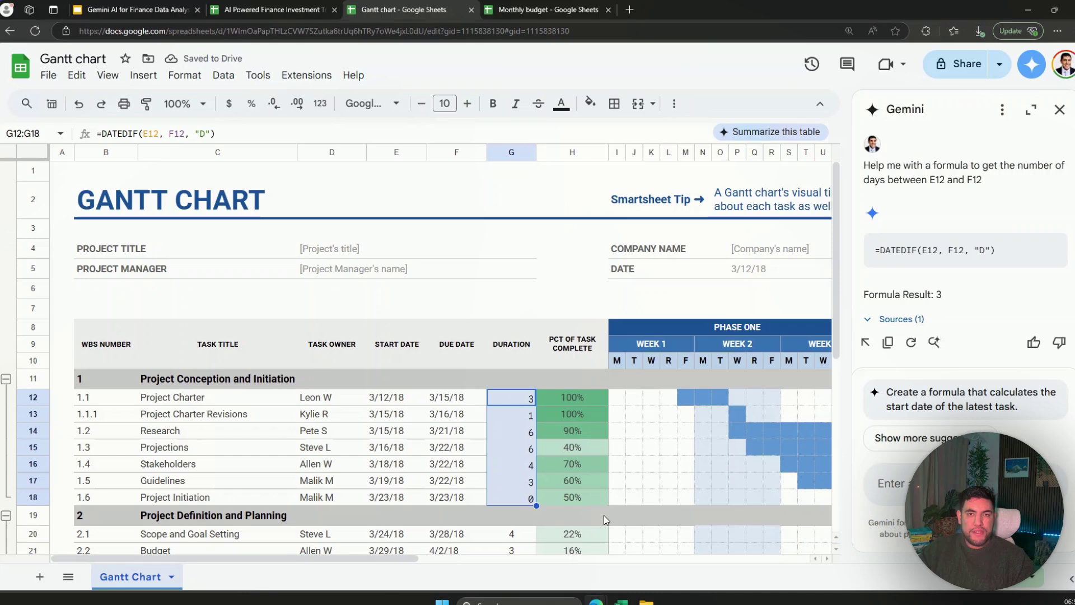
left_click(542, 11)
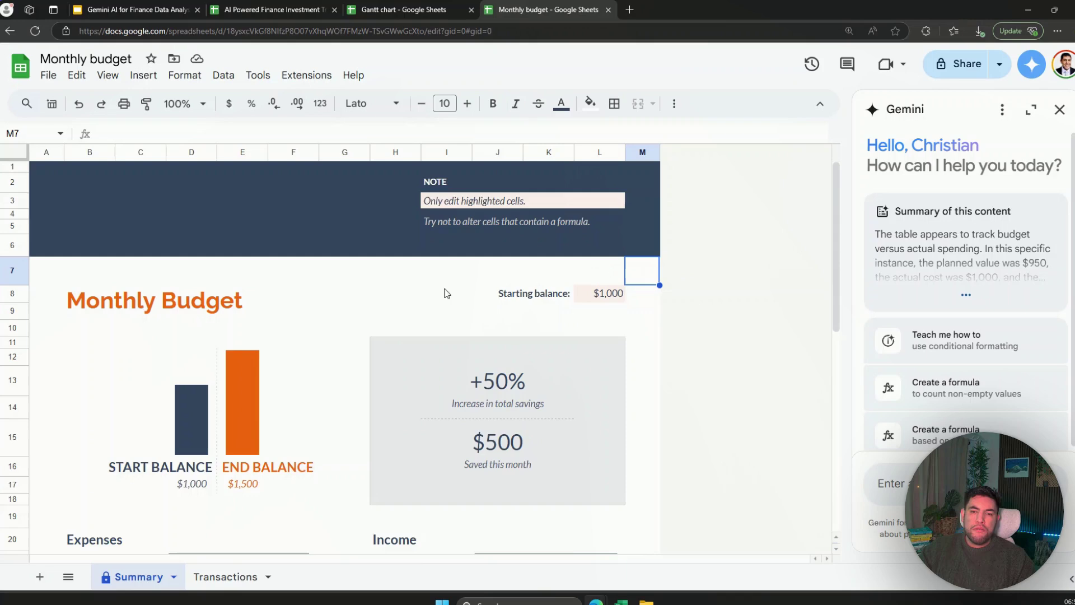
Step: Zoom out and select the whole Expenses table B24:F41 in the Monthly budget
scroll(341, 283, "down", 2)
key("ctrl+minus")
scroll(399, 261, "down", 3)
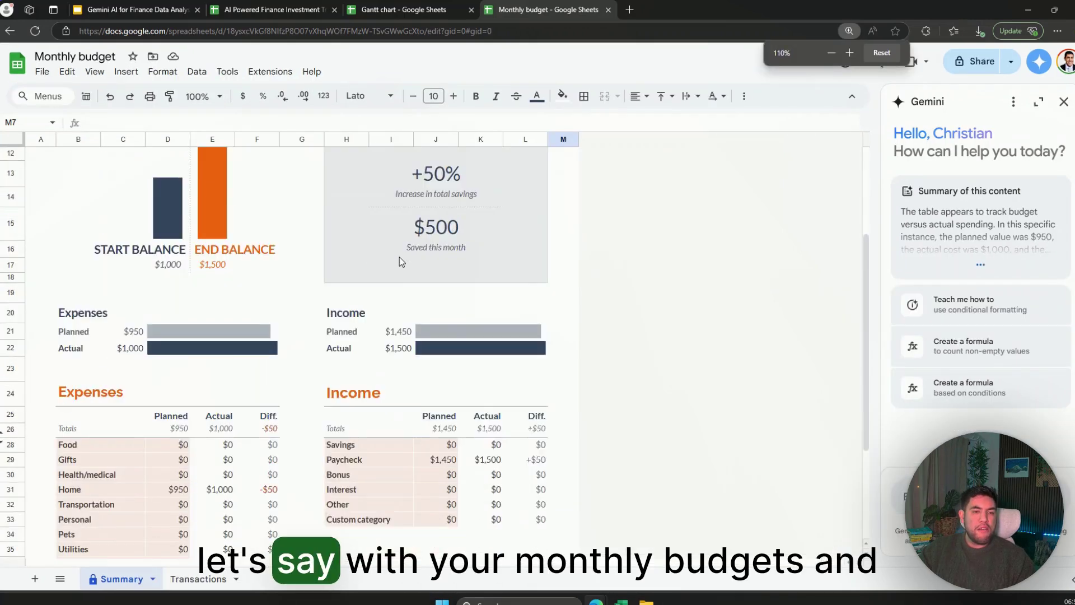
scroll(397, 258, "down", 1)
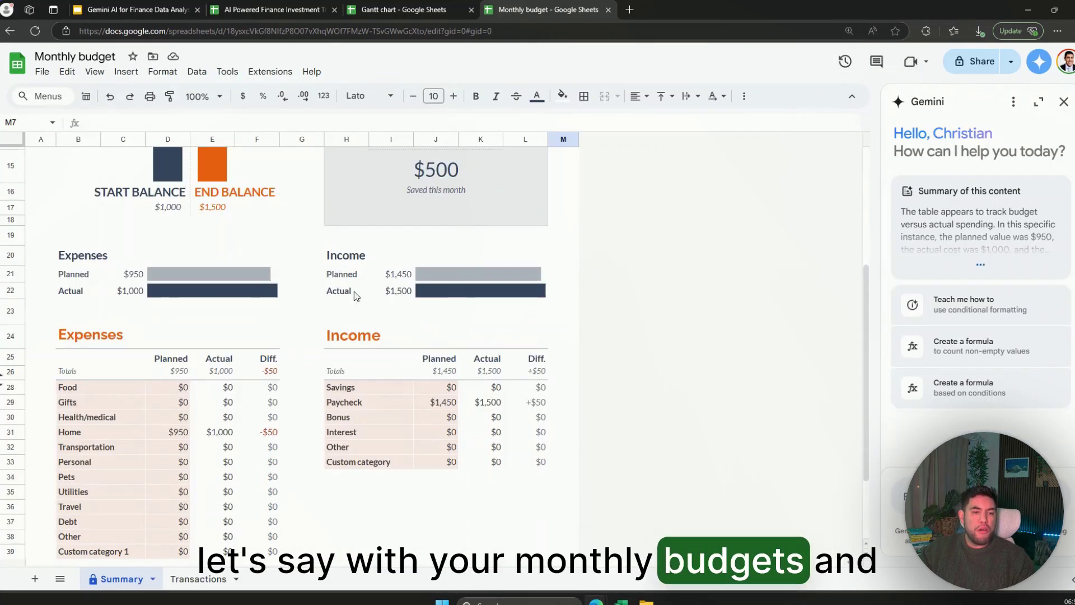
left_click(109, 336)
scroll(281, 344, "down", 1)
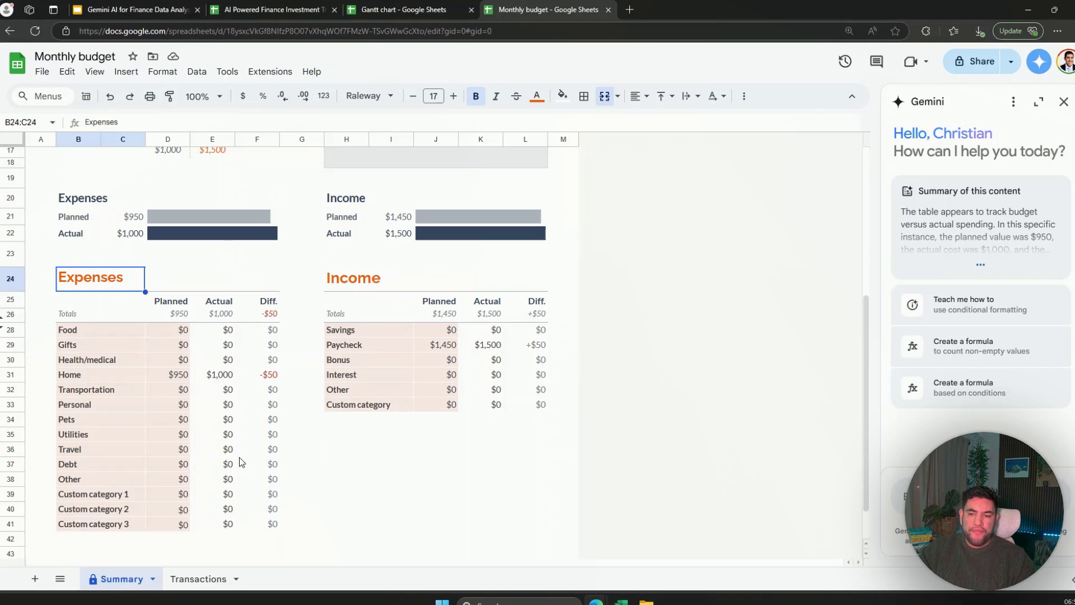
left_click(278, 525, "shift")
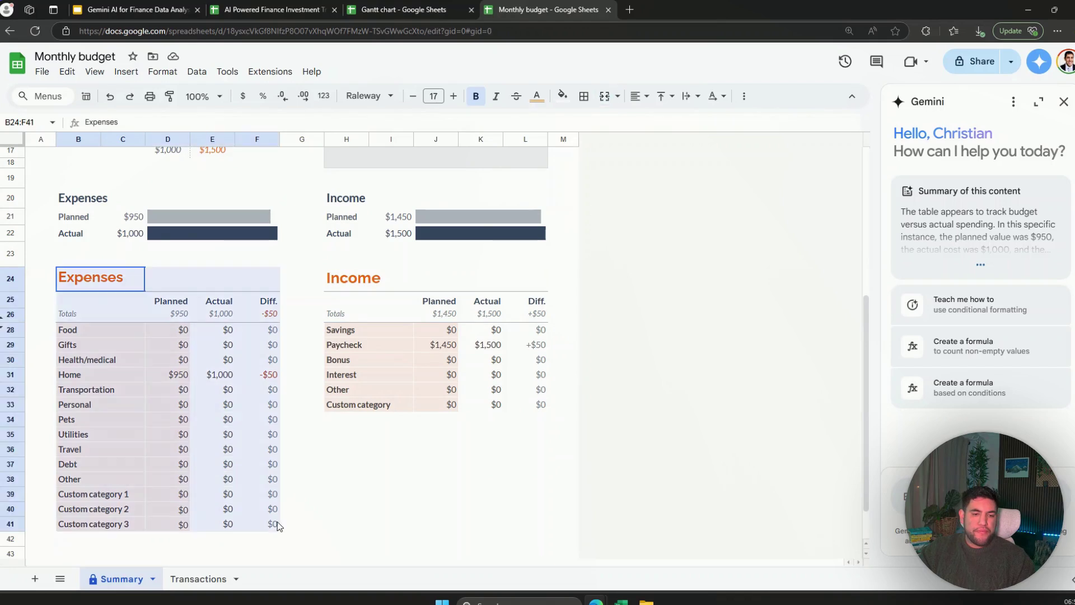
right_click(203, 347)
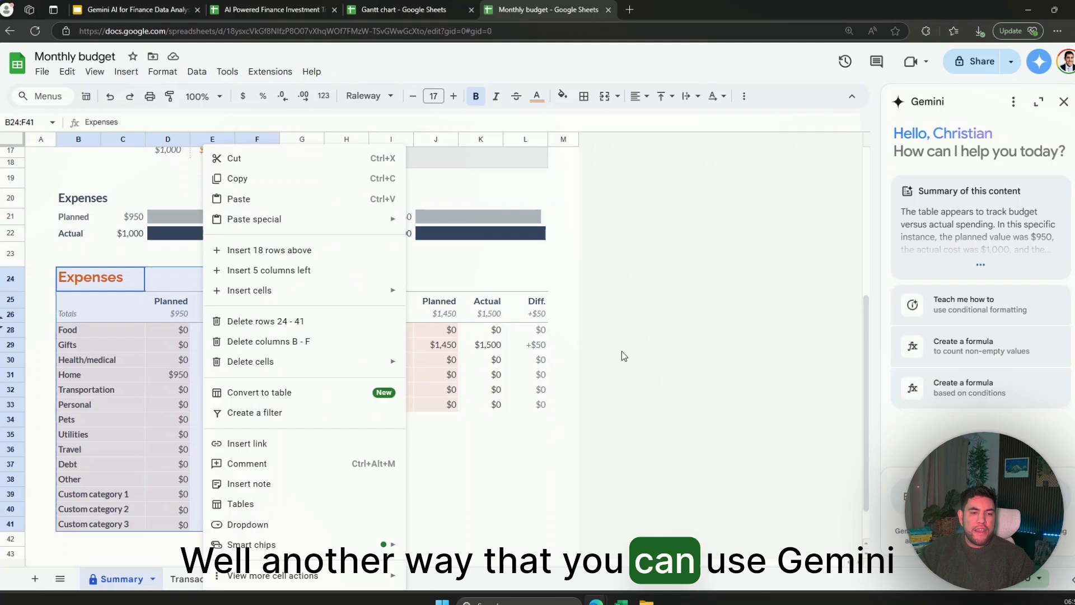
left_click(563, 345)
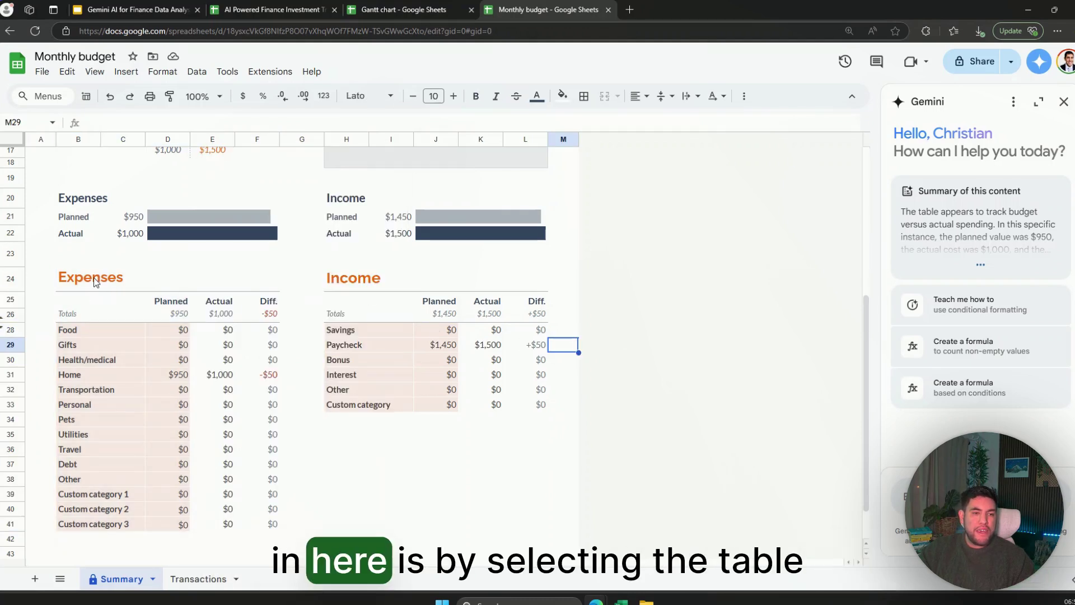
left_click(274, 523, "shift")
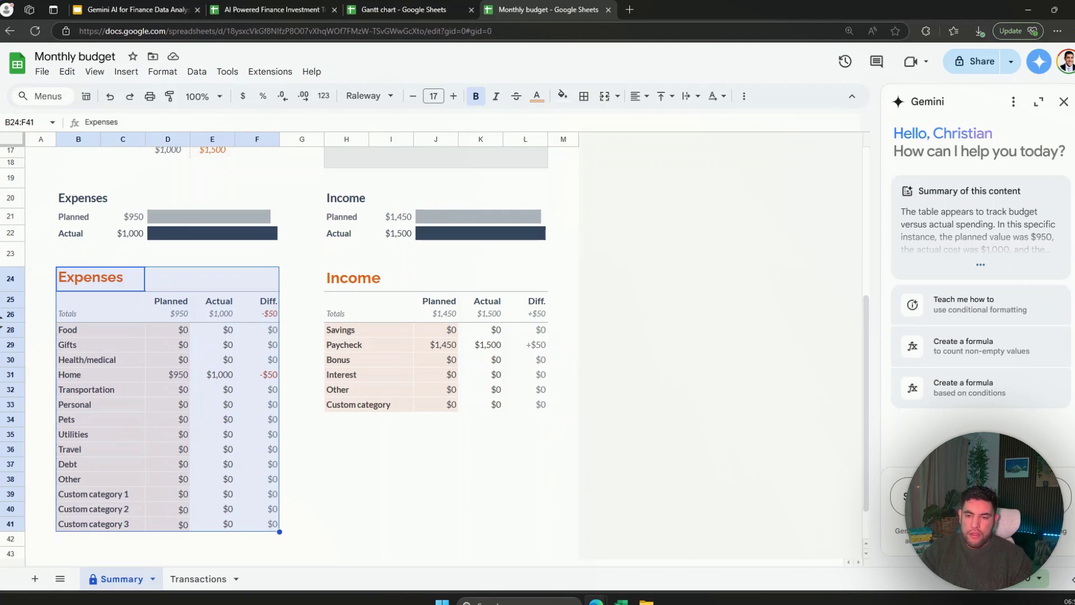
Step: Ask Gemini to 'Summarise this table' and review its $1,000 spent vs $950 planned (-$50) summary
key("Return")
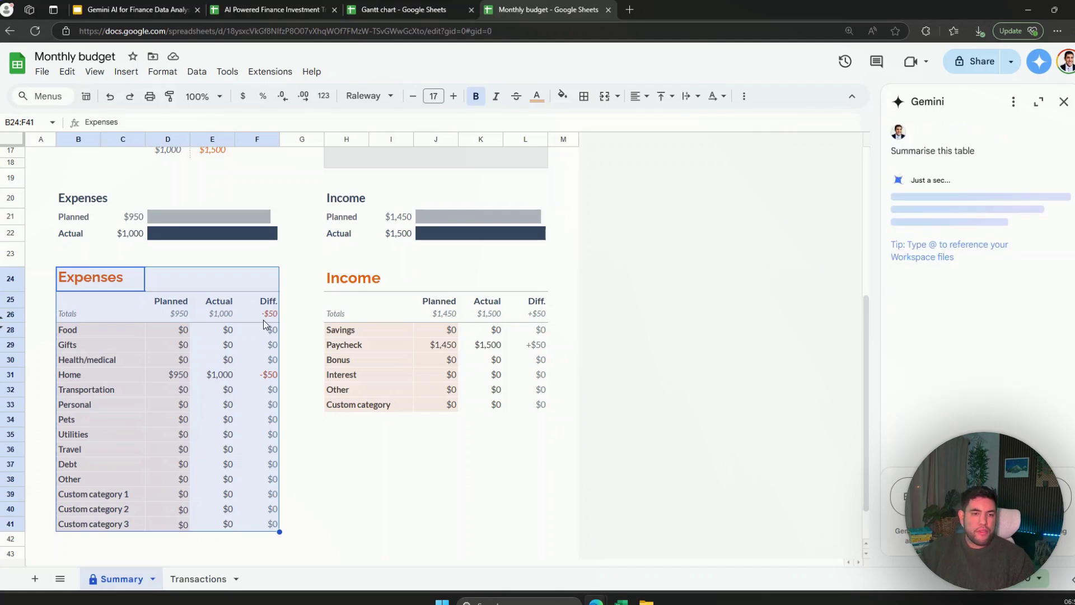
right_click(223, 320)
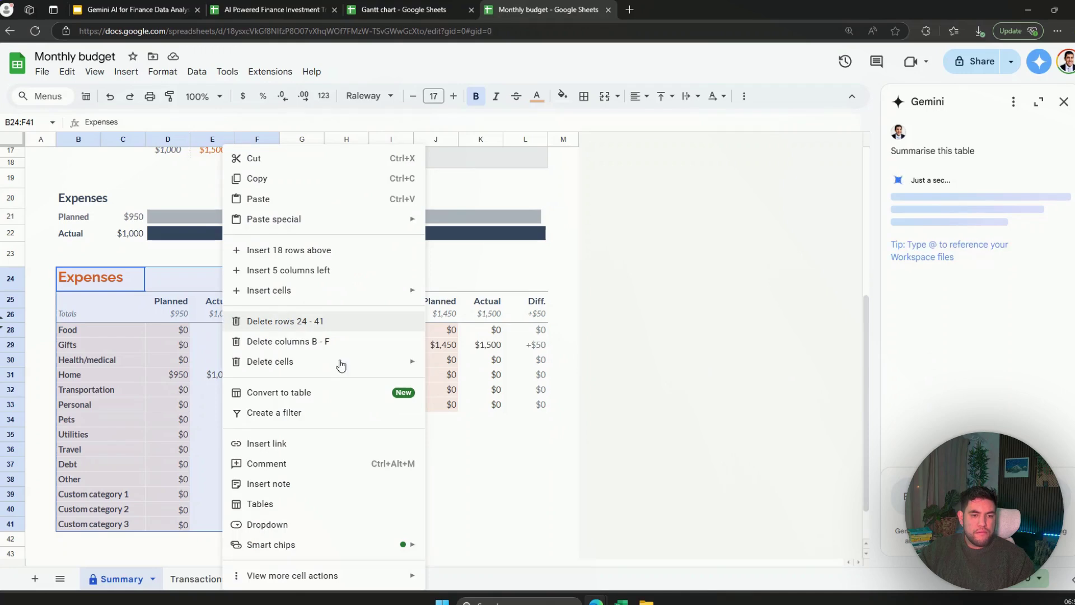
left_click(574, 386)
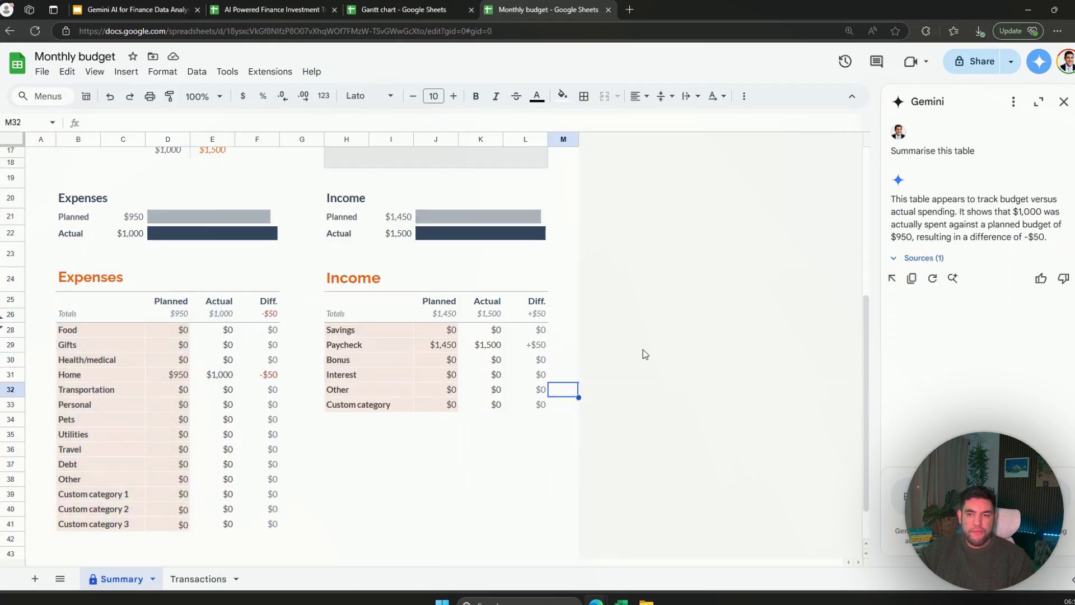
left_click_drag(1056, 240, 895, 196)
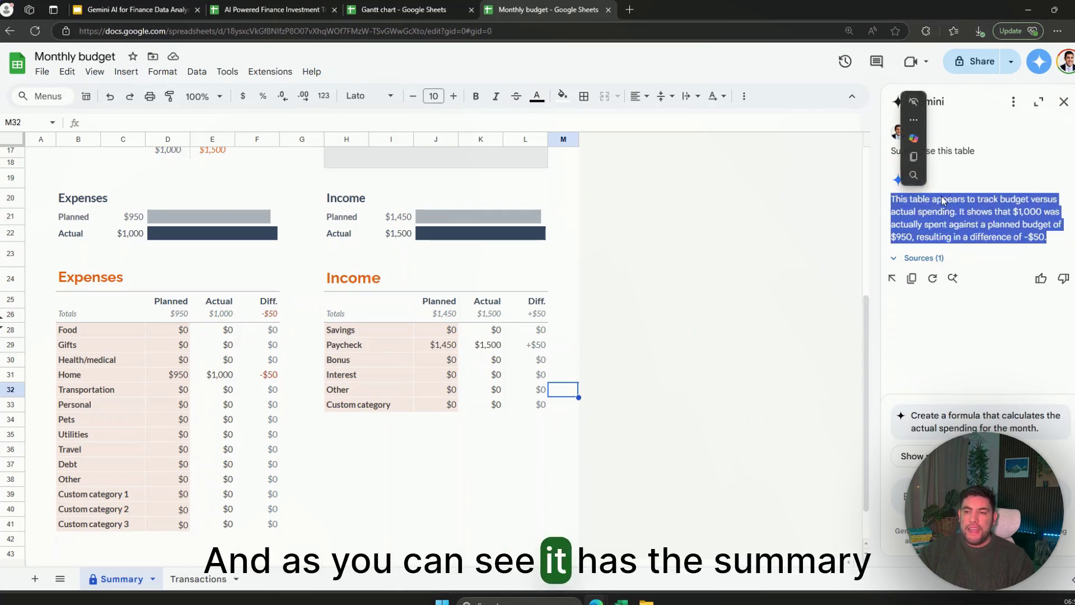
left_click(616, 361)
scroll(616, 361, "up", 5)
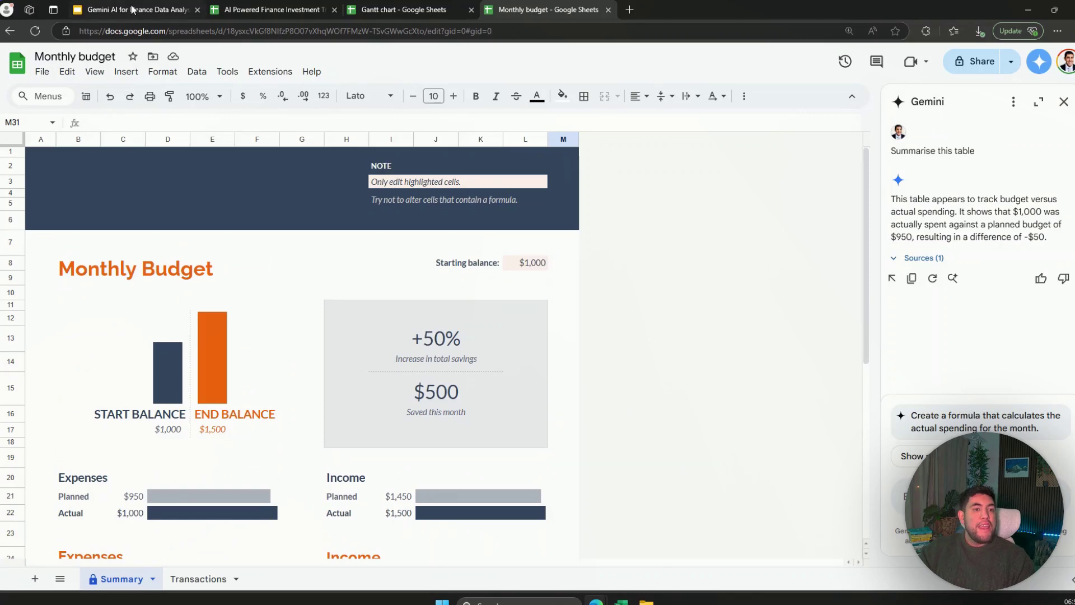
Step: Switch to the Gemini AI for Finance Data Analysis deck and advance to the Sheets insights slide
left_click(132, 9)
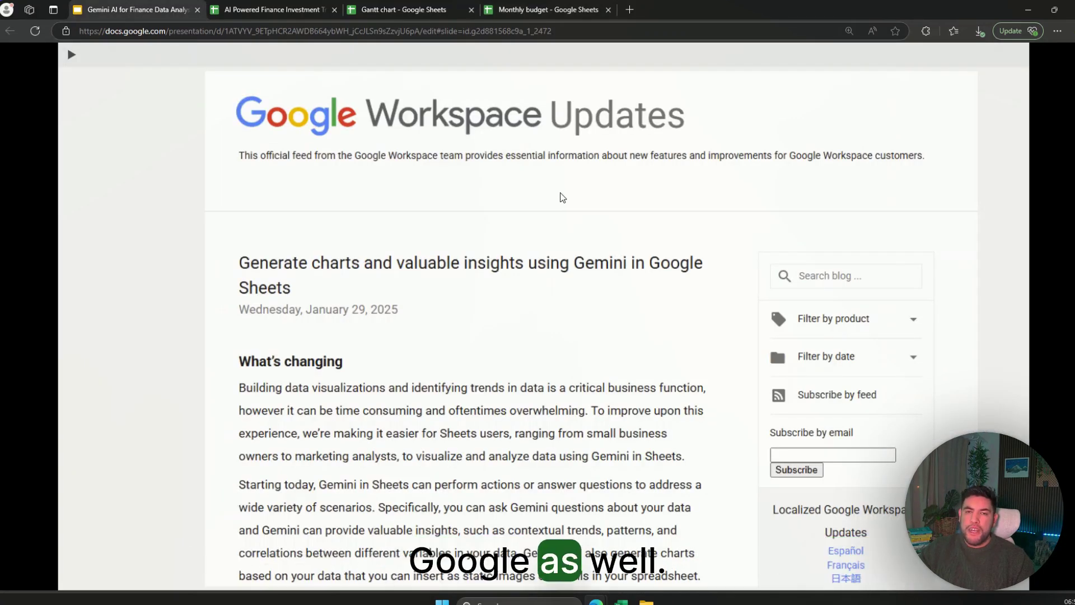
key("Down")
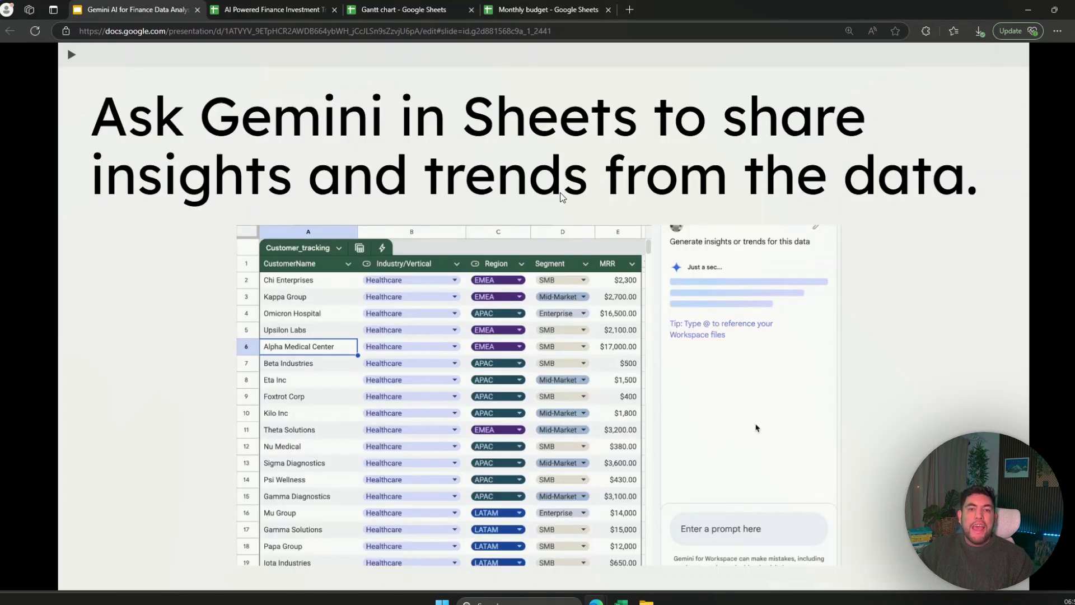